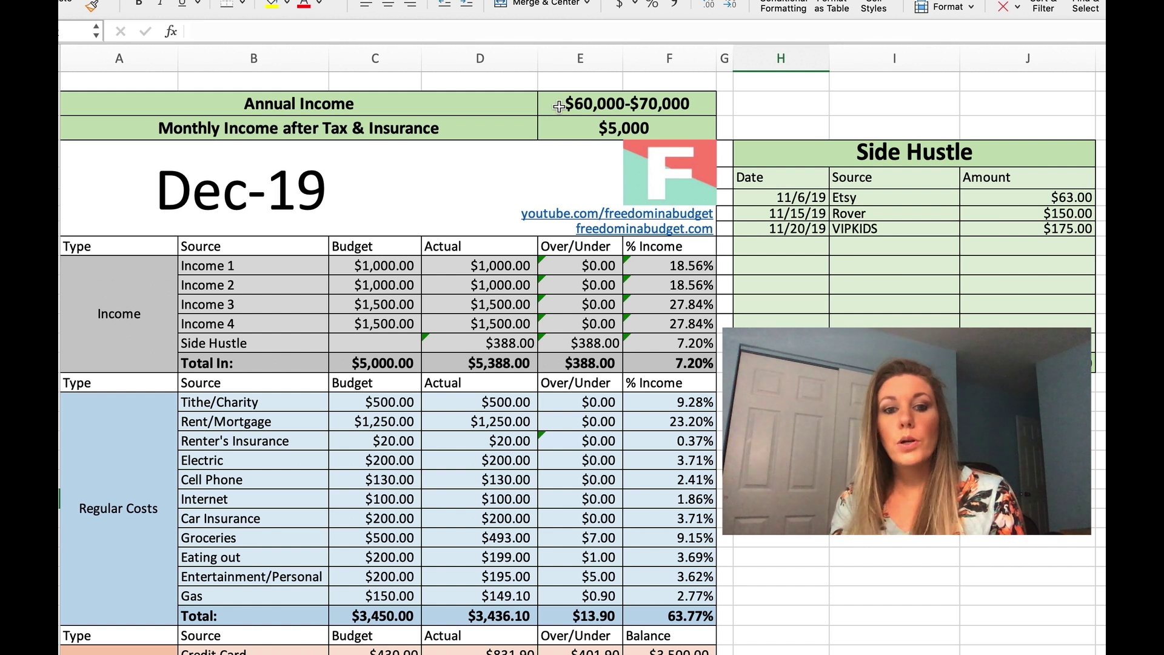
# Review the monthly income after tax and the actual amounts of the income sources through the Total In row
pyautogui.click(569, 130)
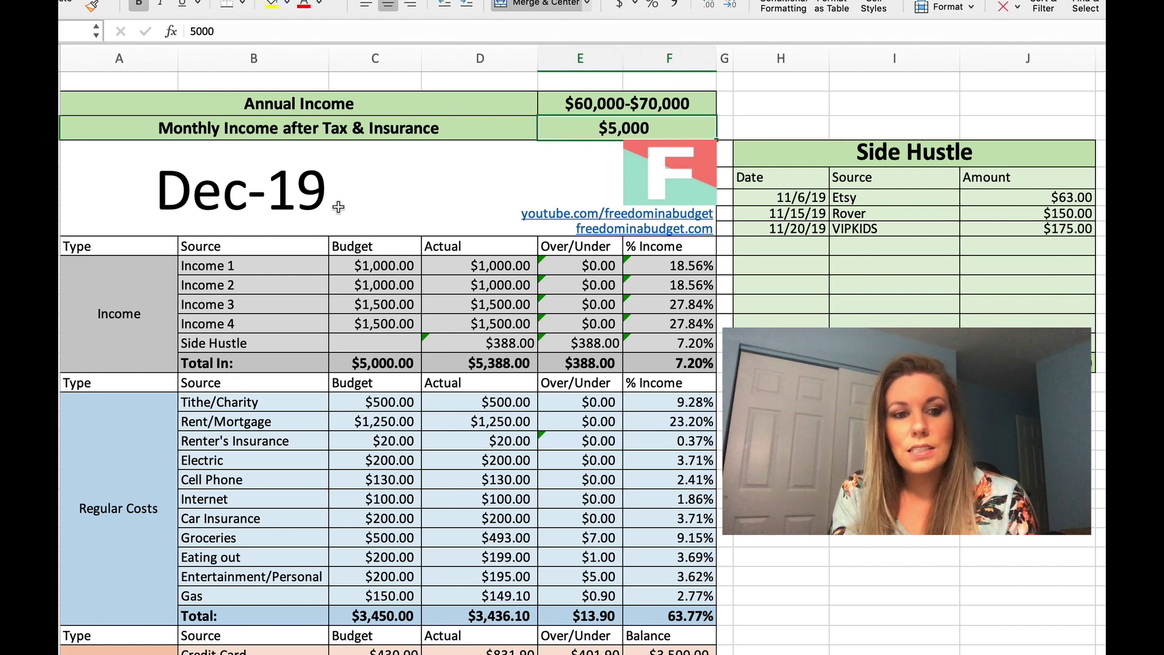
pyautogui.scroll(-3, 337, 209)
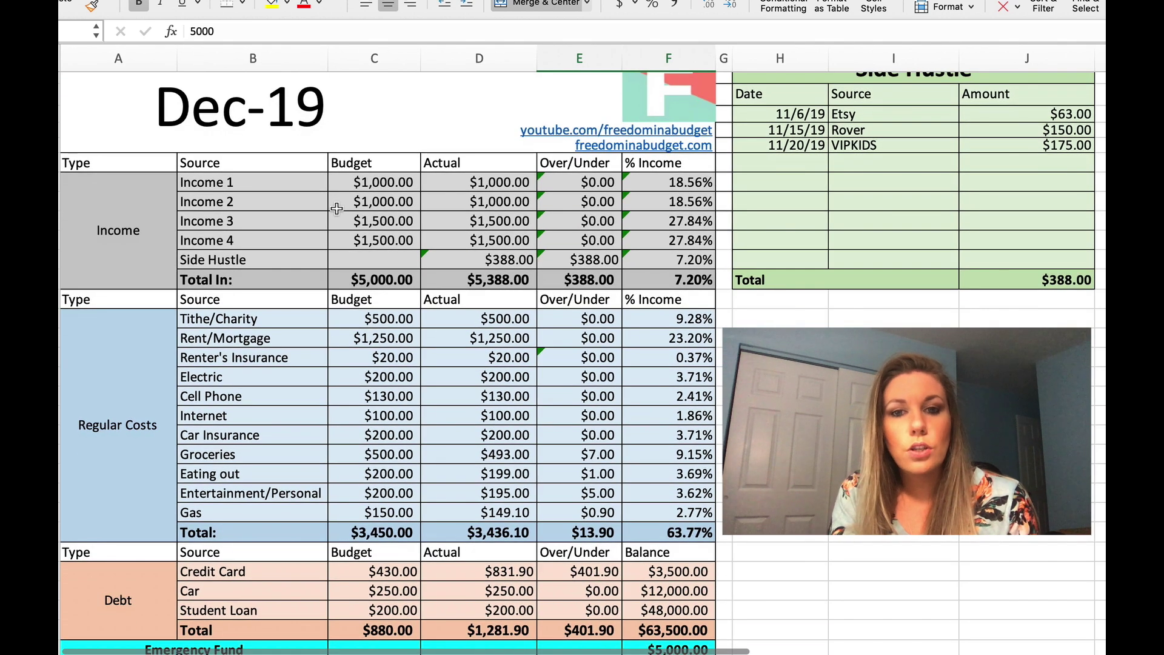
pyautogui.scroll(1, 336, 208)
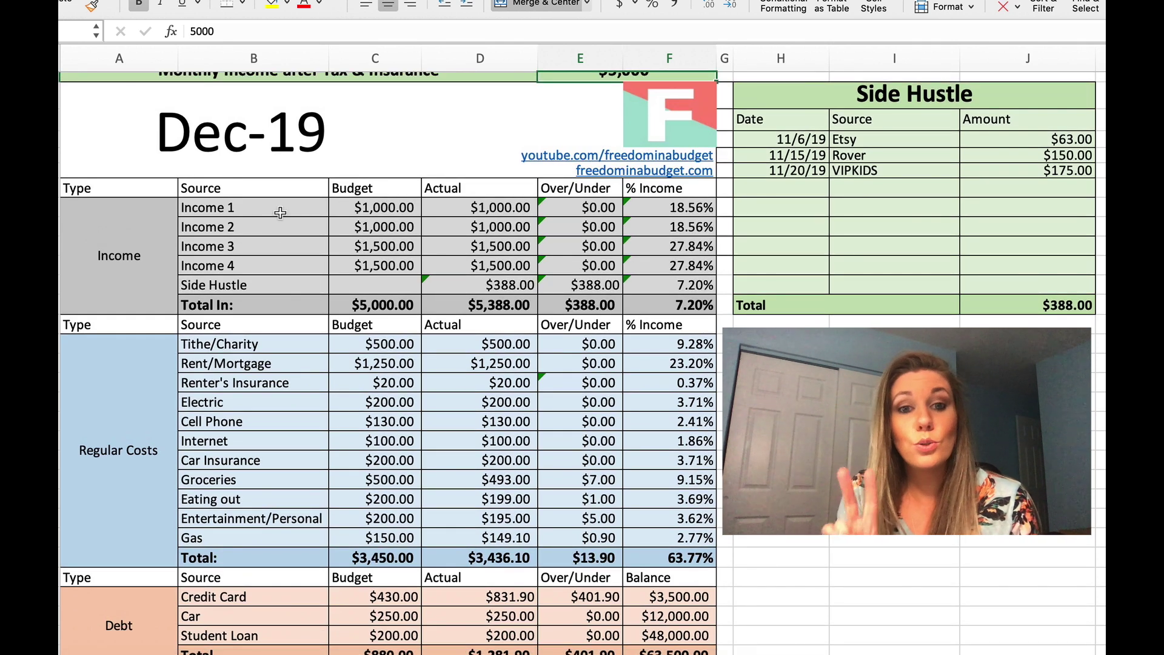
pyautogui.scroll(2, 280, 212)
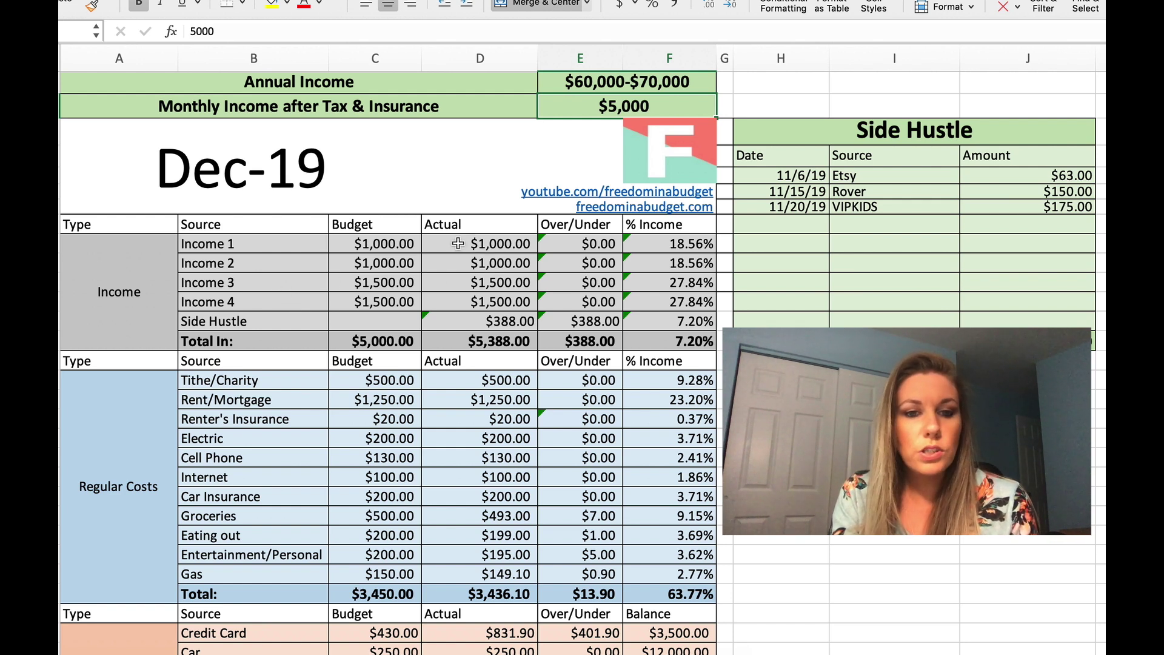
pyautogui.click(460, 264)
pyautogui.click(450, 287)
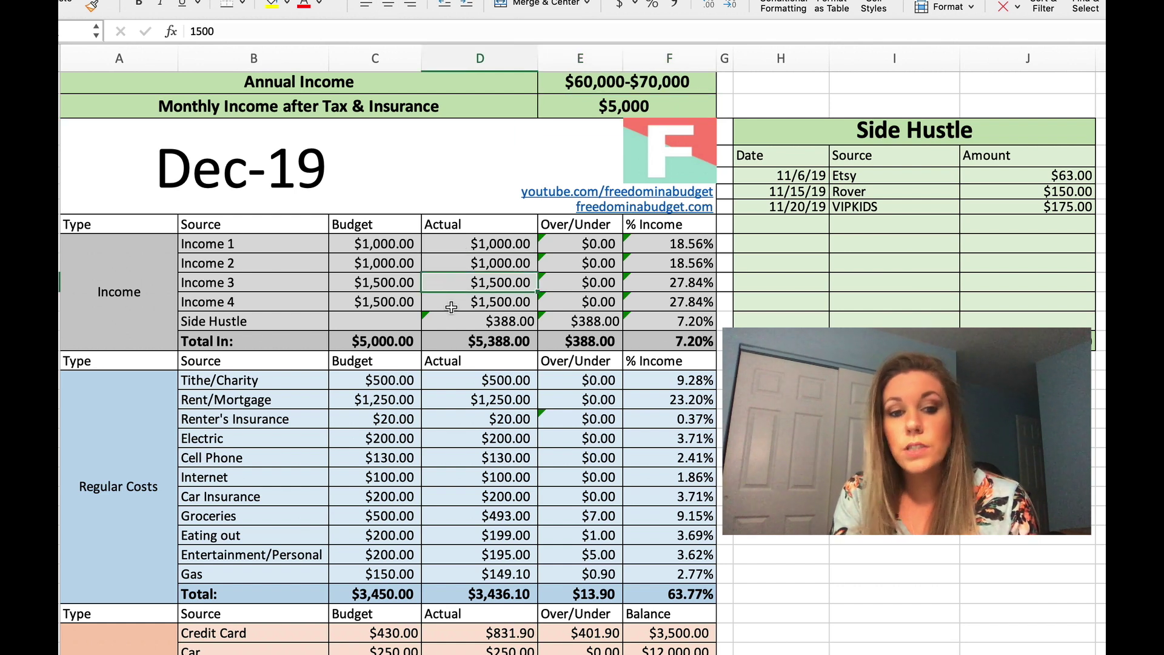
pyautogui.click(451, 307)
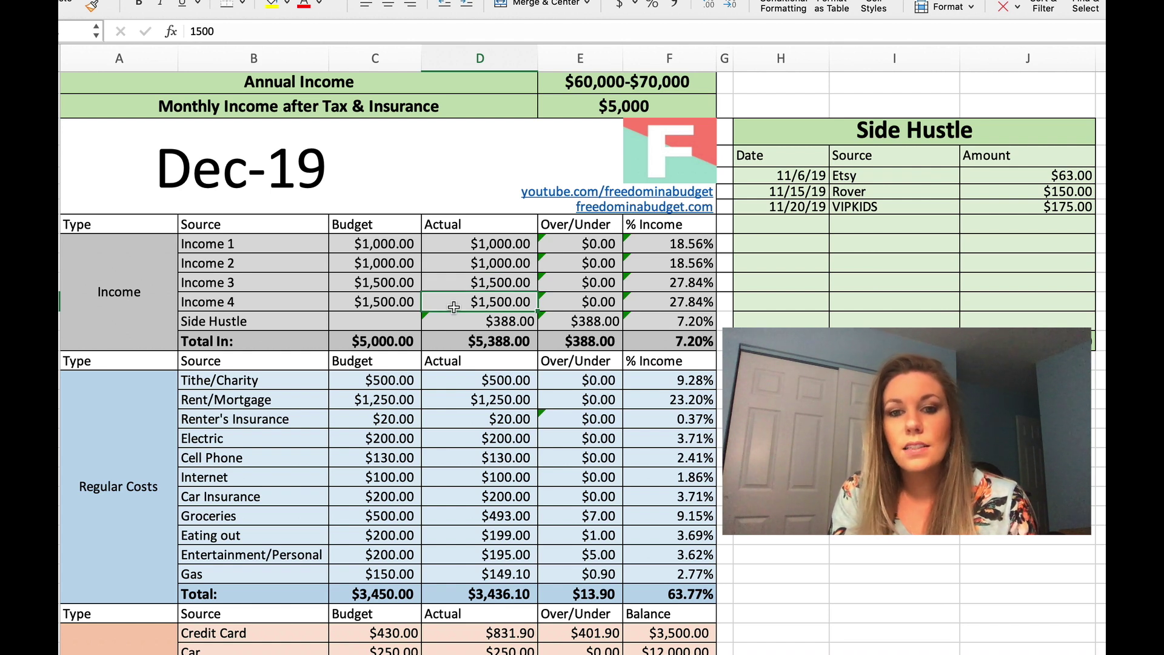
pyautogui.click(443, 341)
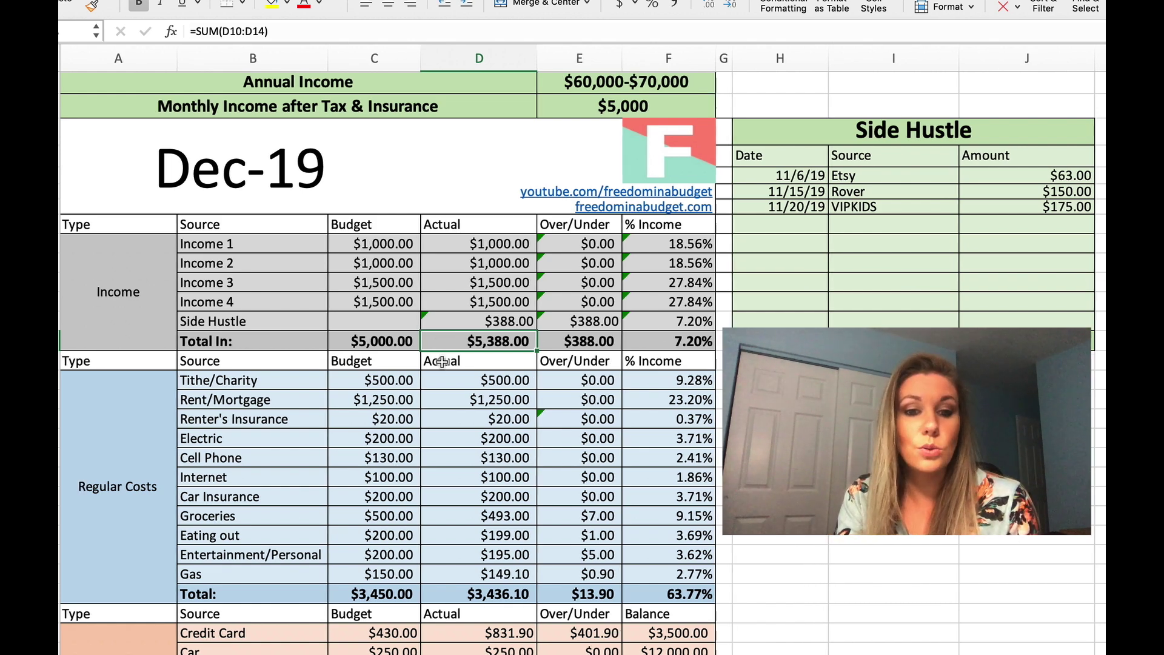
pyautogui.scroll(1, 442, 361)
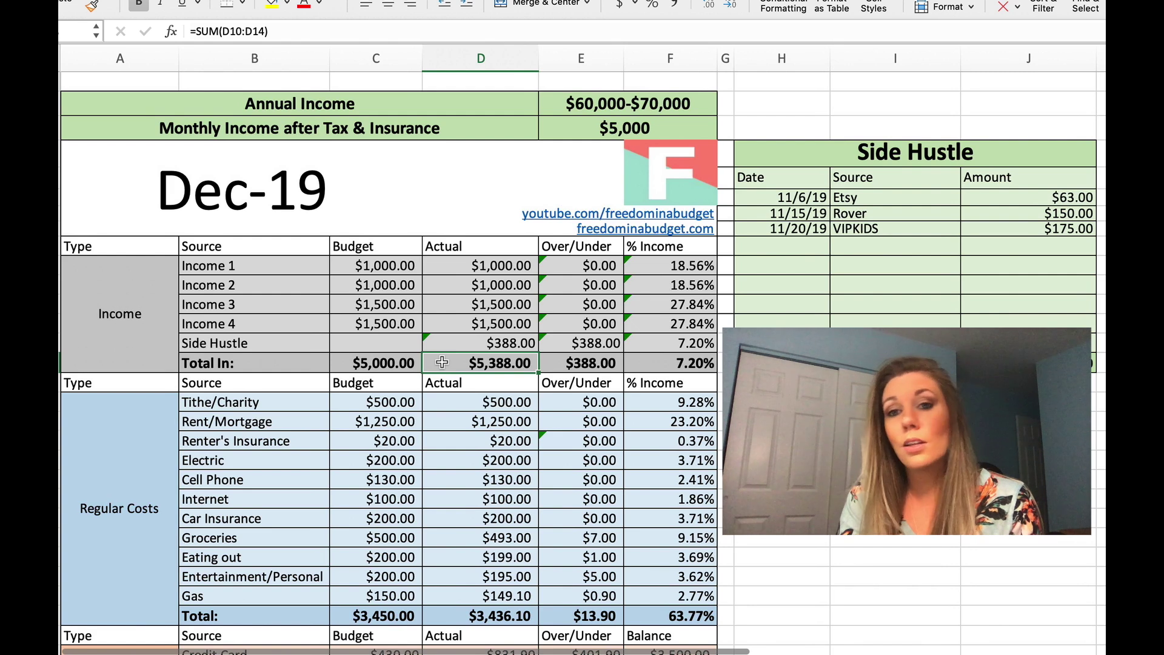
pyautogui.scroll(-1, 442, 362)
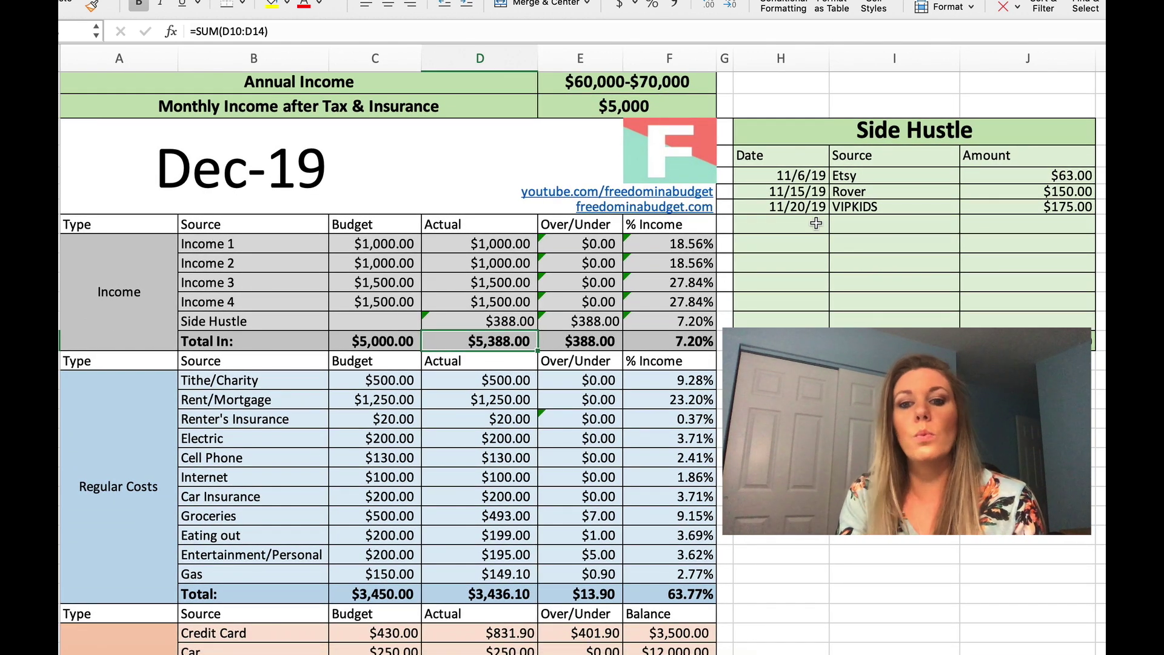
# Examine the Side Hustle table's source and amount entries for Etsy, Rover and VIPKIDS
pyautogui.click(890, 236)
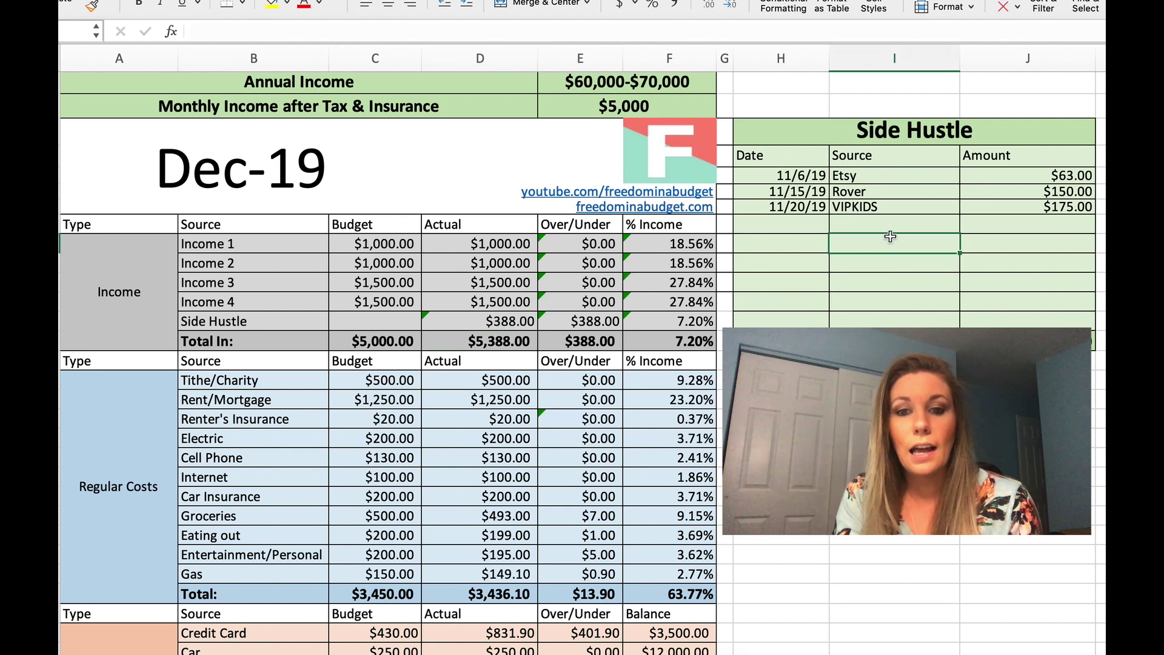
pyautogui.click(883, 171)
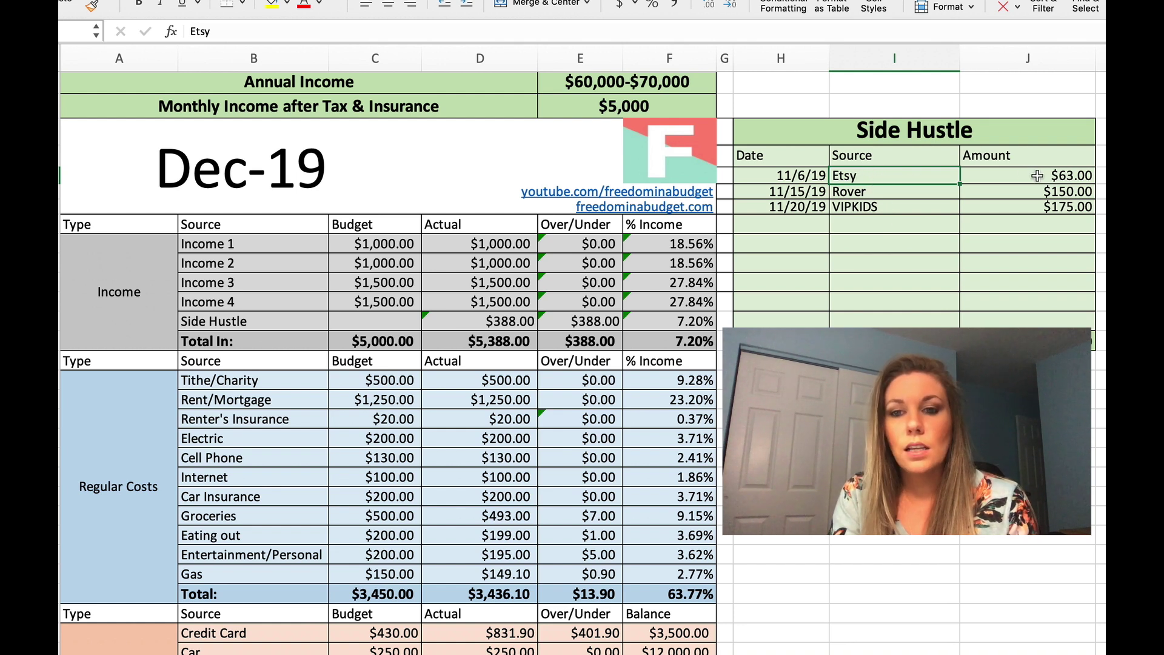
pyautogui.click(1012, 174)
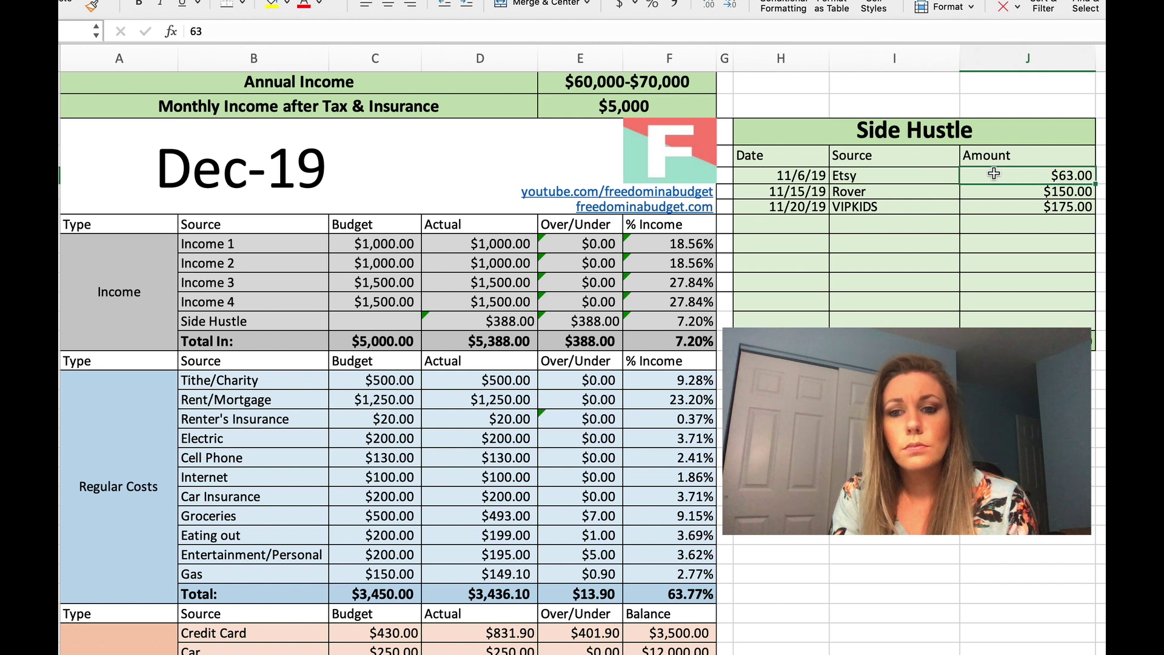
pyautogui.click(895, 192)
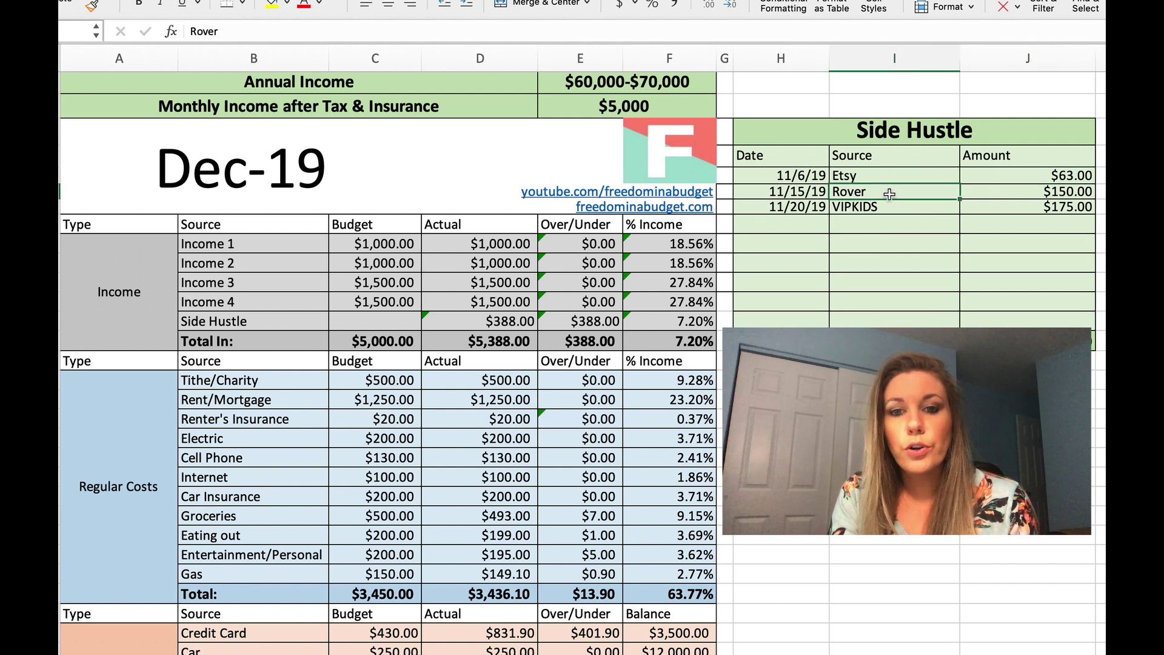
pyautogui.click(924, 209)
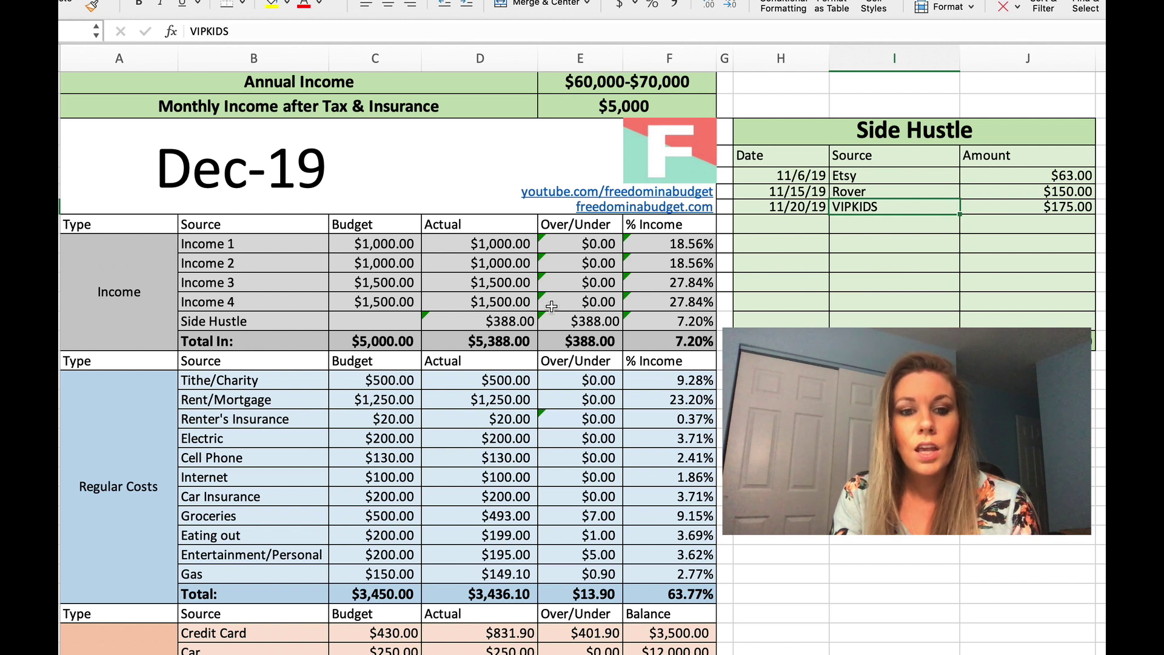
# Look over the budget's income, regular costs, debt, emergency fund and sinking funds sections
pyautogui.scroll(-2, 552, 307)
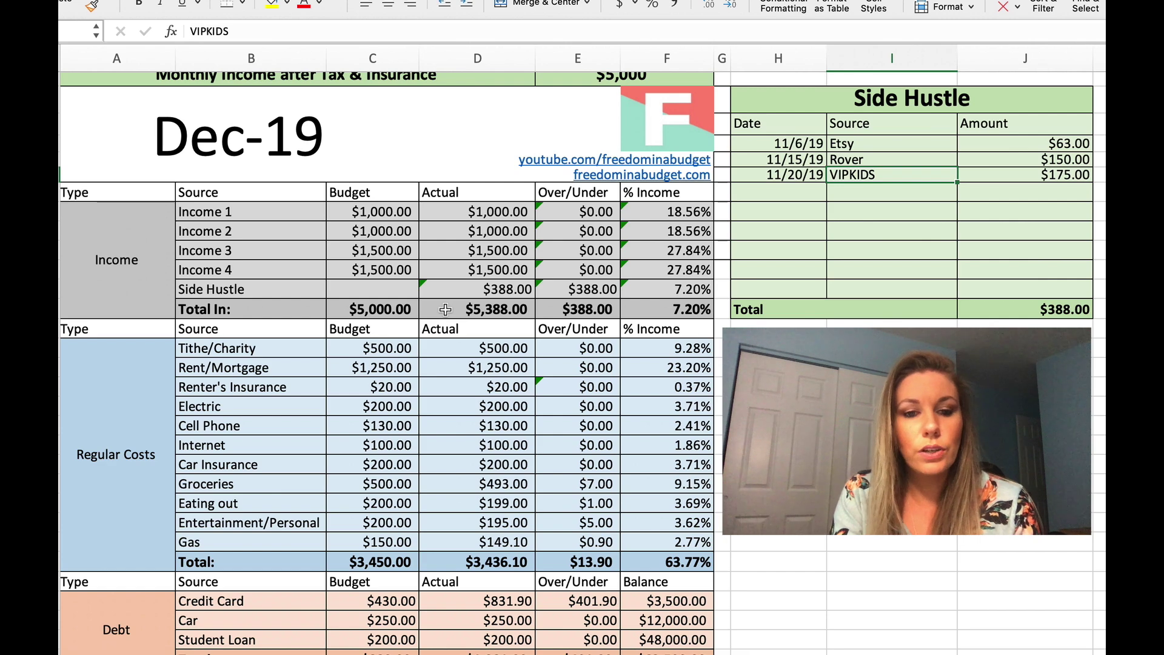
pyautogui.scroll(-5, 448, 309)
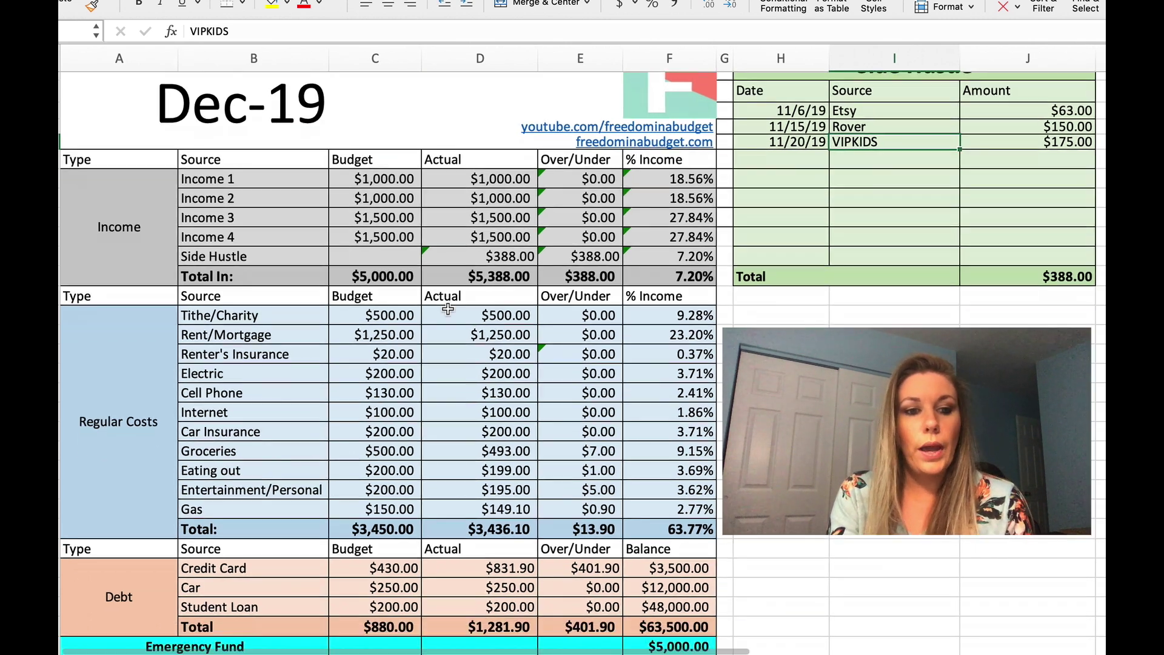
pyautogui.scroll(-2, 447, 309)
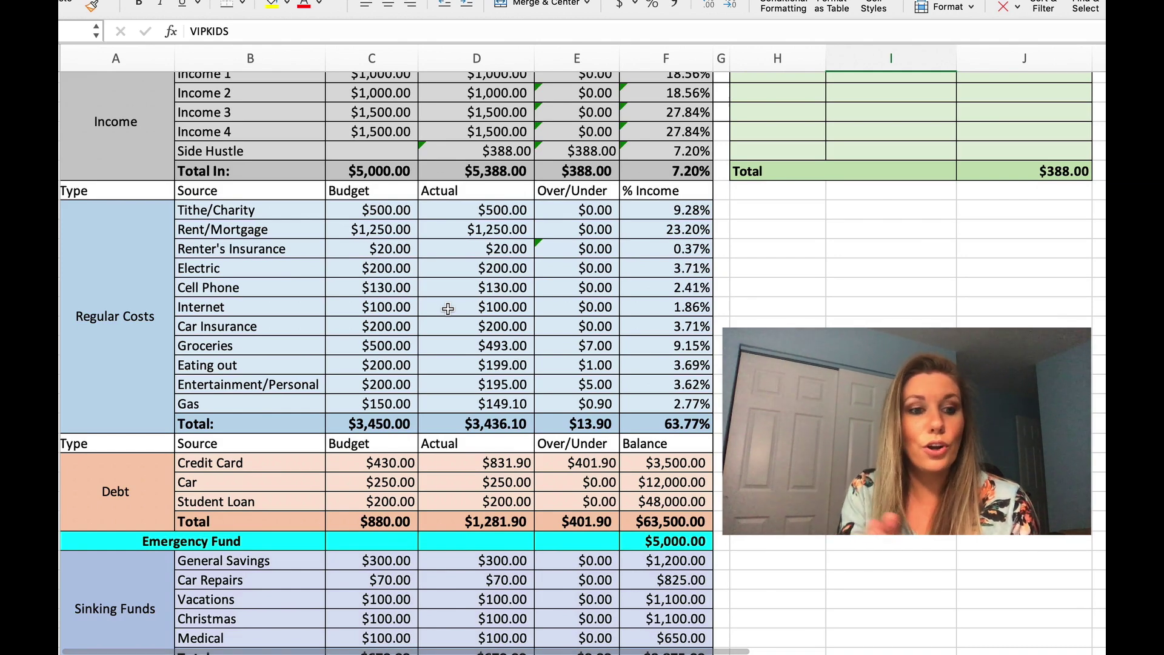
pyautogui.scroll(4, 447, 309)
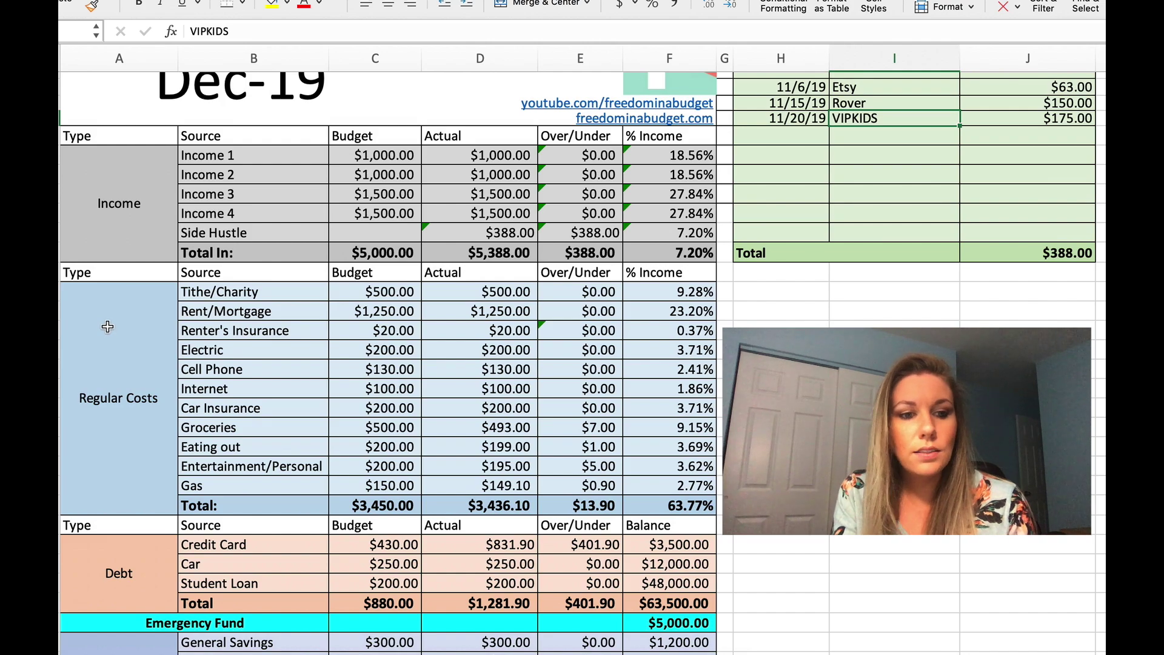
pyautogui.scroll(-10, 107, 327)
pyautogui.scroll(12, 104, 324)
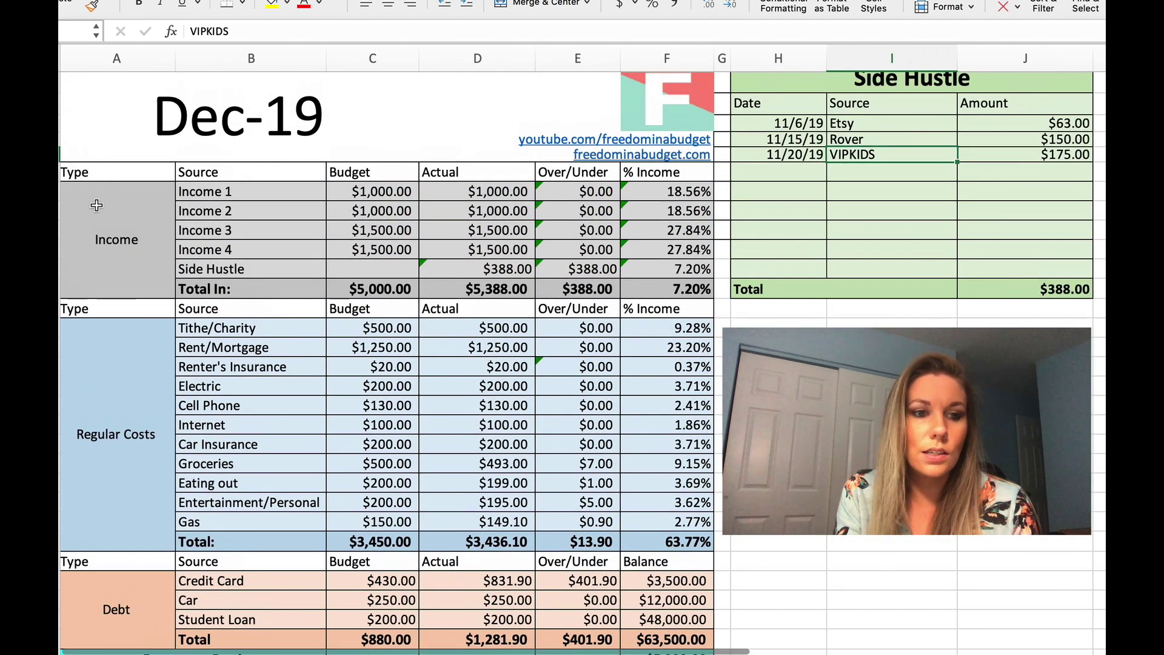
pyautogui.scroll(-8, 99, 427)
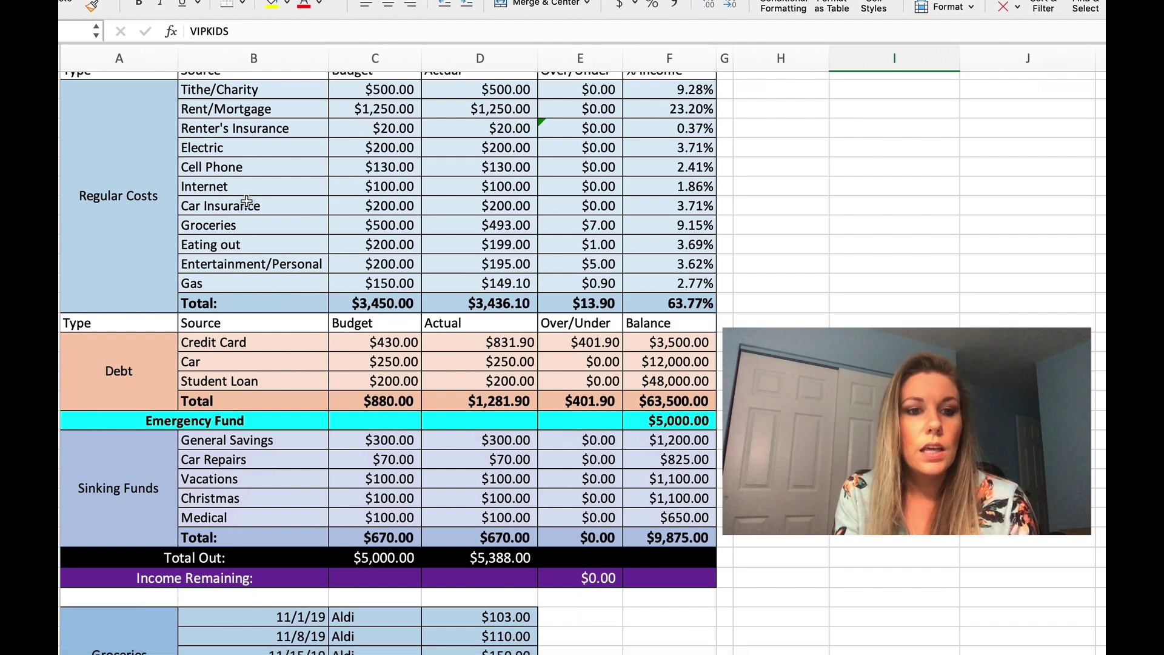
pyautogui.scroll(1, 247, 202)
pyautogui.scroll(3, 247, 202)
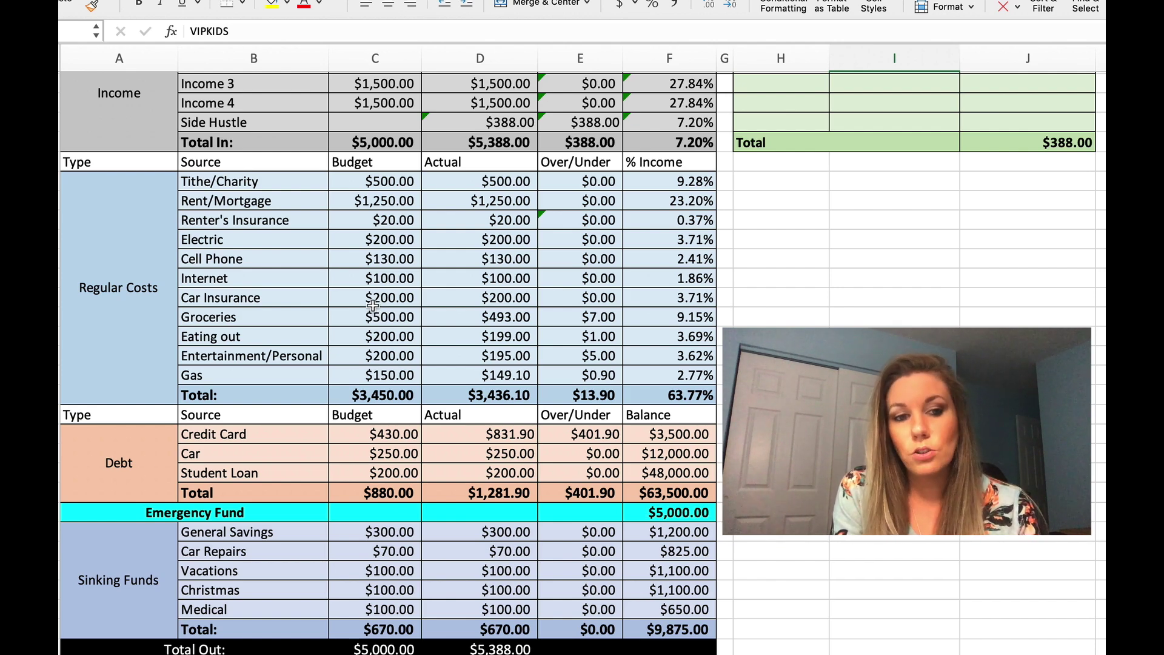
pyautogui.scroll(3, 373, 306)
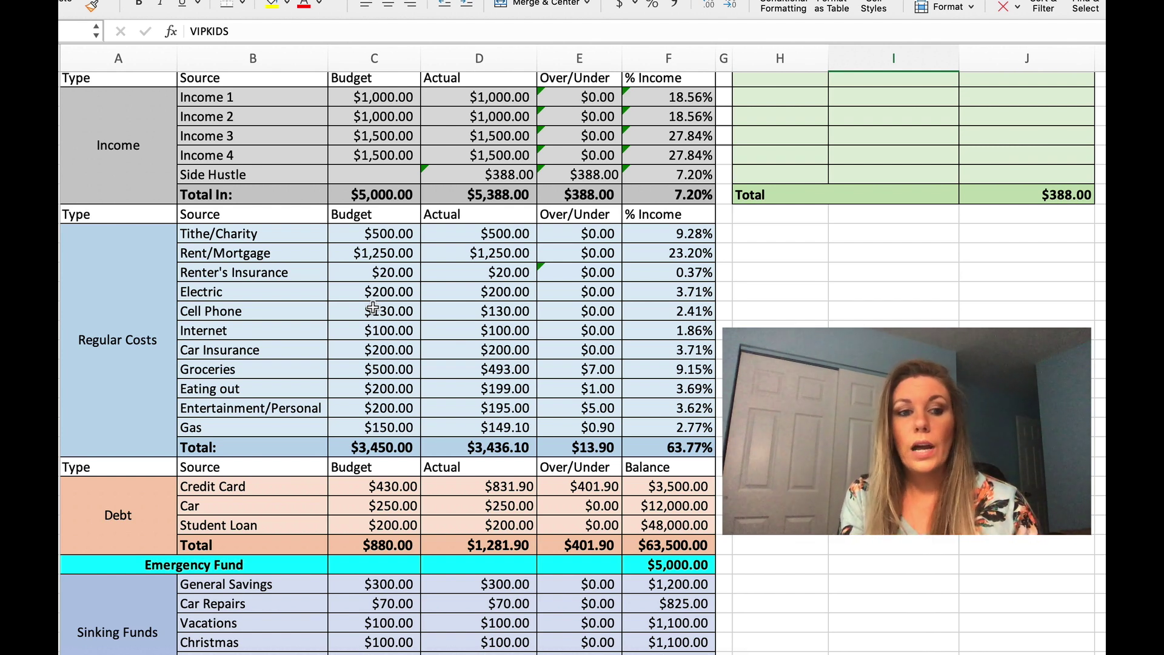
# Compare the budgeted Total In formula with the budgeted Total Out formula
pyautogui.click(368, 186)
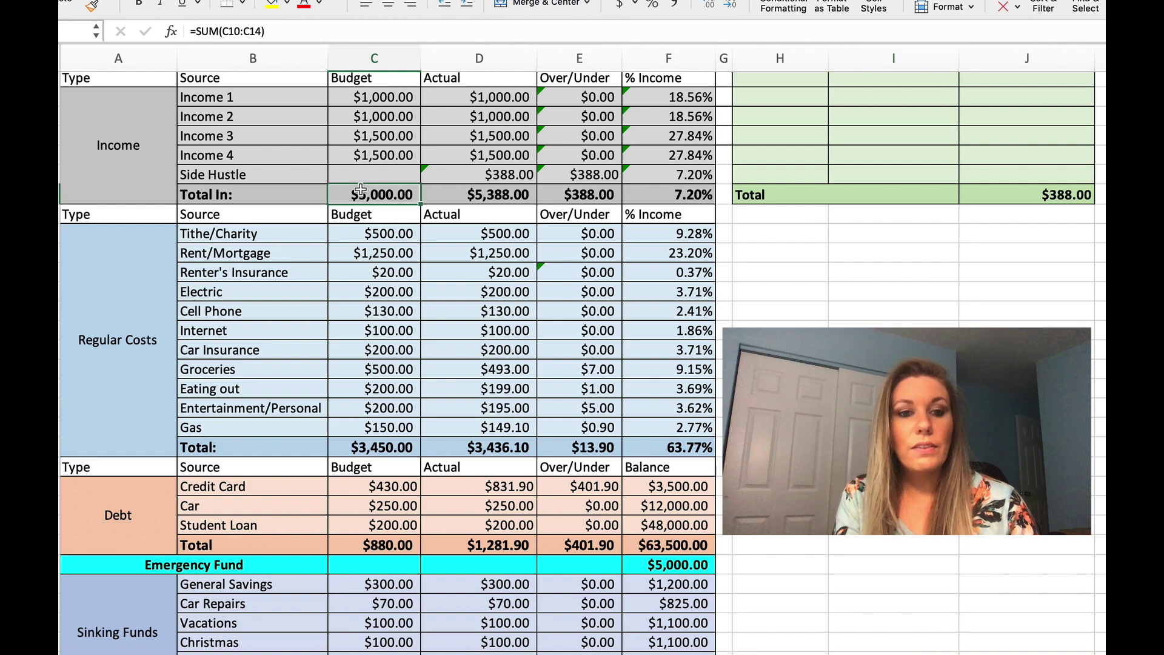
pyautogui.scroll(-5, 349, 189)
pyautogui.scroll(-3, 349, 189)
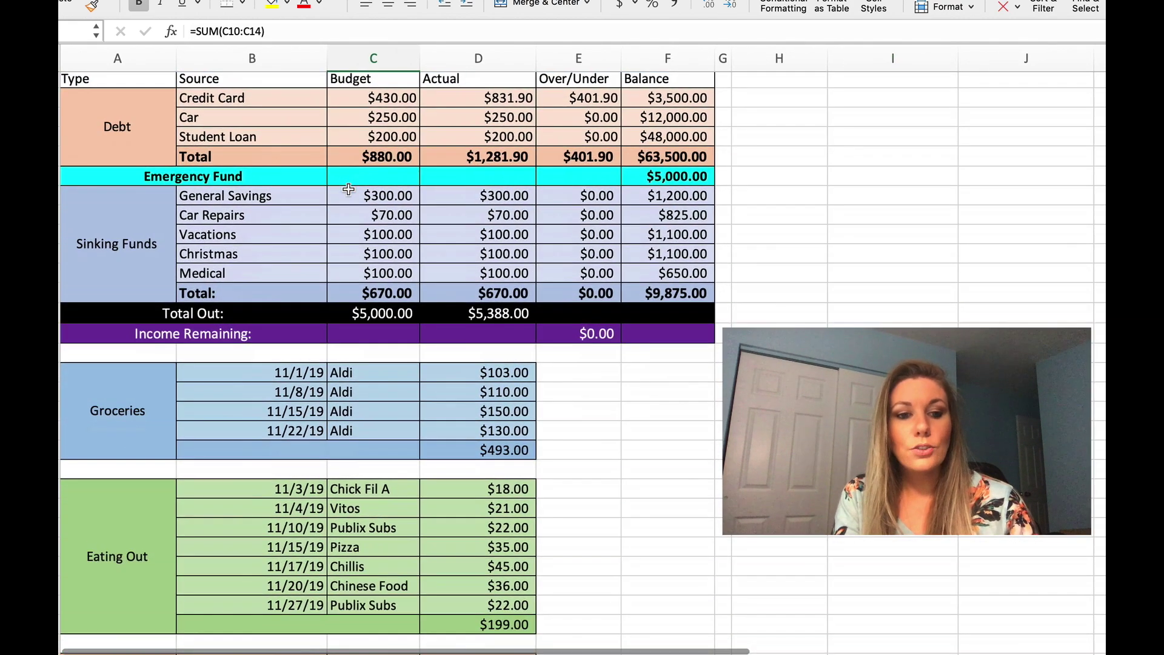
pyautogui.click(353, 314)
pyautogui.scroll(7, 351, 310)
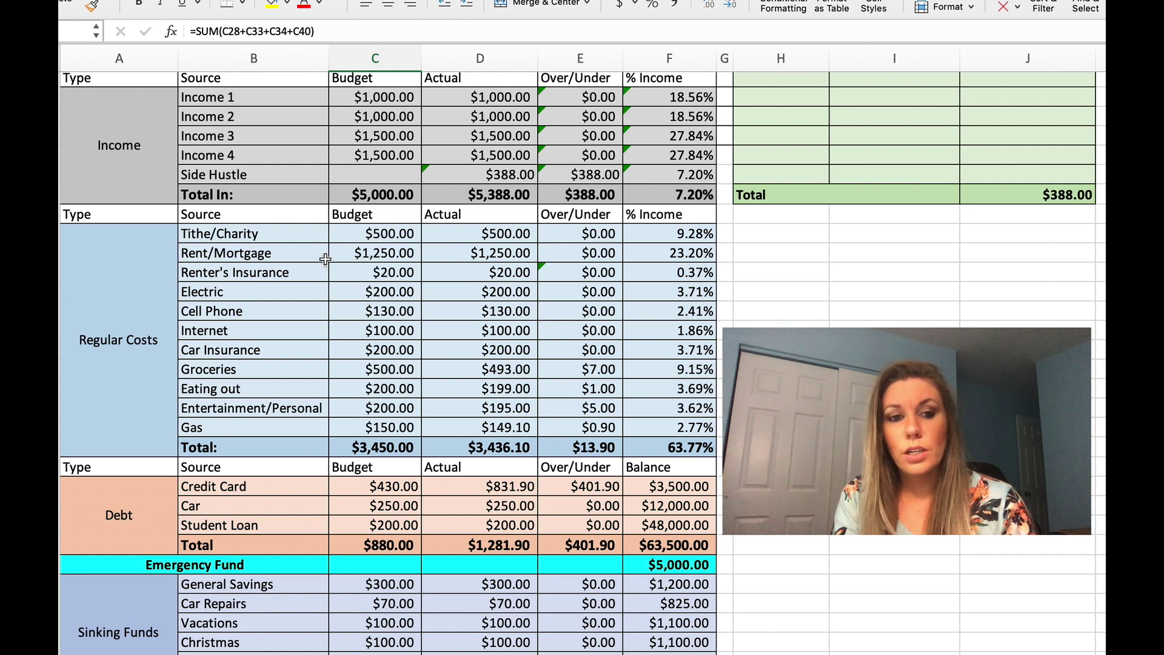
# Compare the budget and actual figures in Regular Costs, checking the Rent/Mortgage amounts and the actual Groceries cell
pyautogui.click(356, 253)
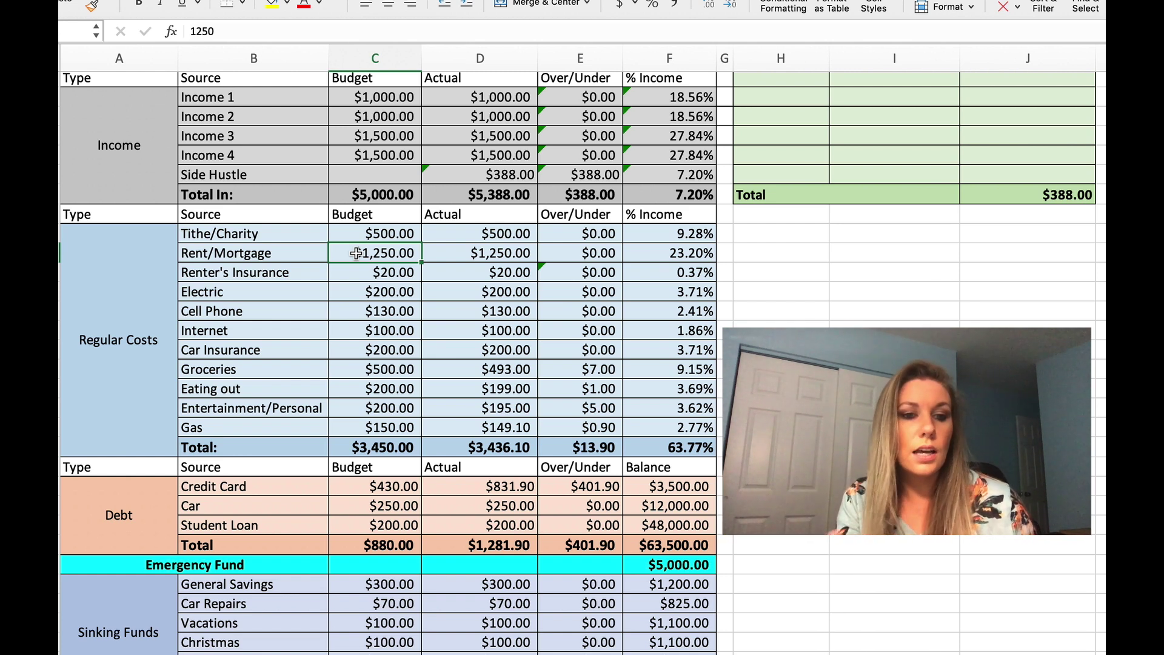
pyautogui.scroll(-5, 355, 253)
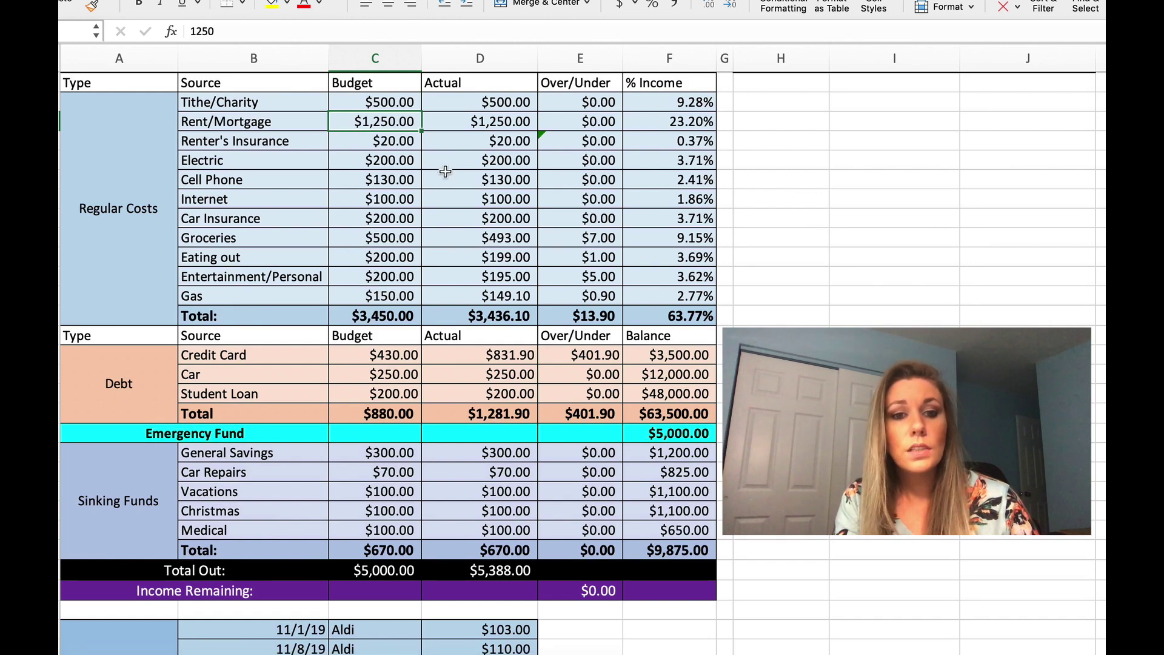
pyautogui.scroll(1, 455, 170)
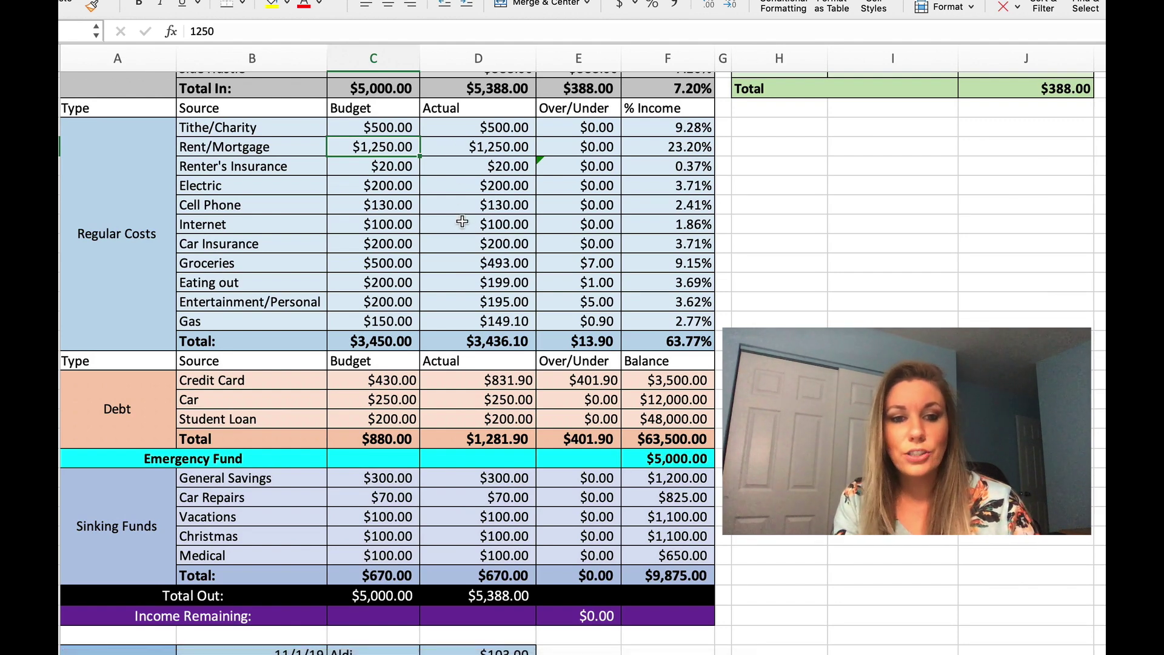
pyautogui.scroll(-2, 462, 222)
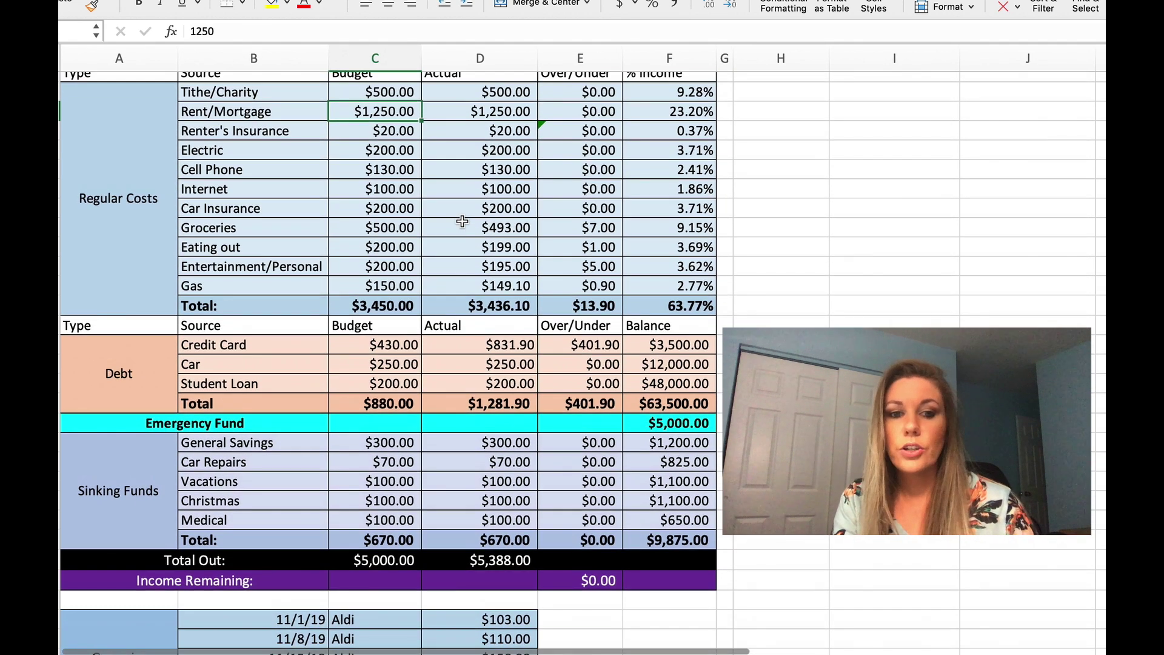
pyautogui.scroll(2, 462, 222)
pyautogui.click(472, 142)
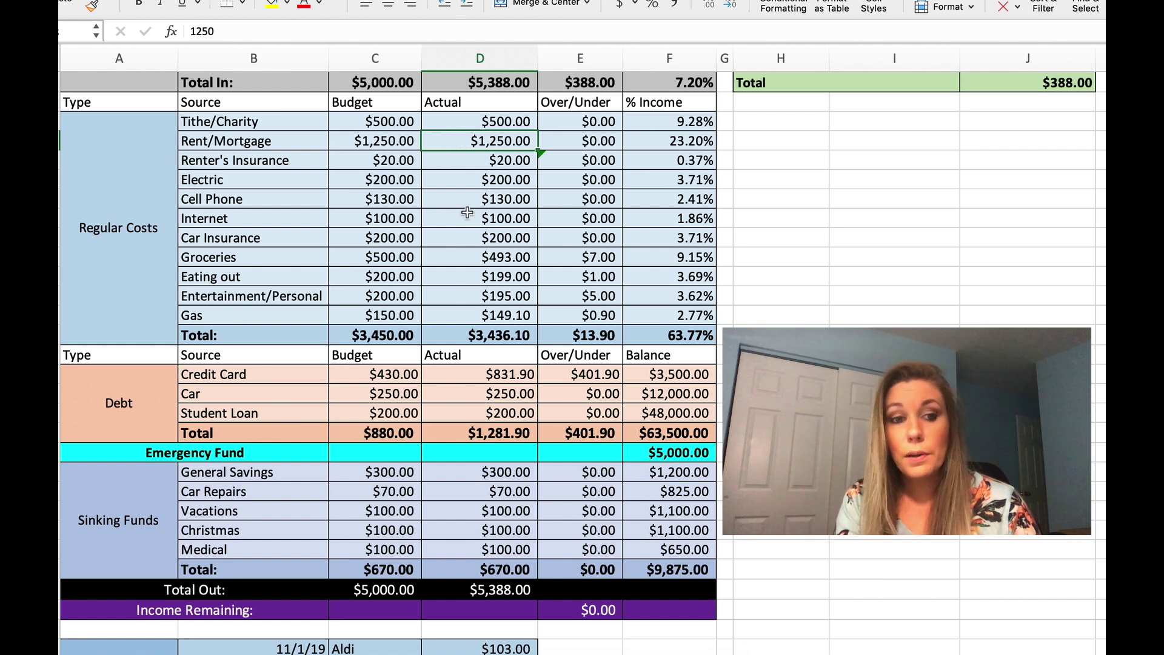
pyautogui.click(464, 257)
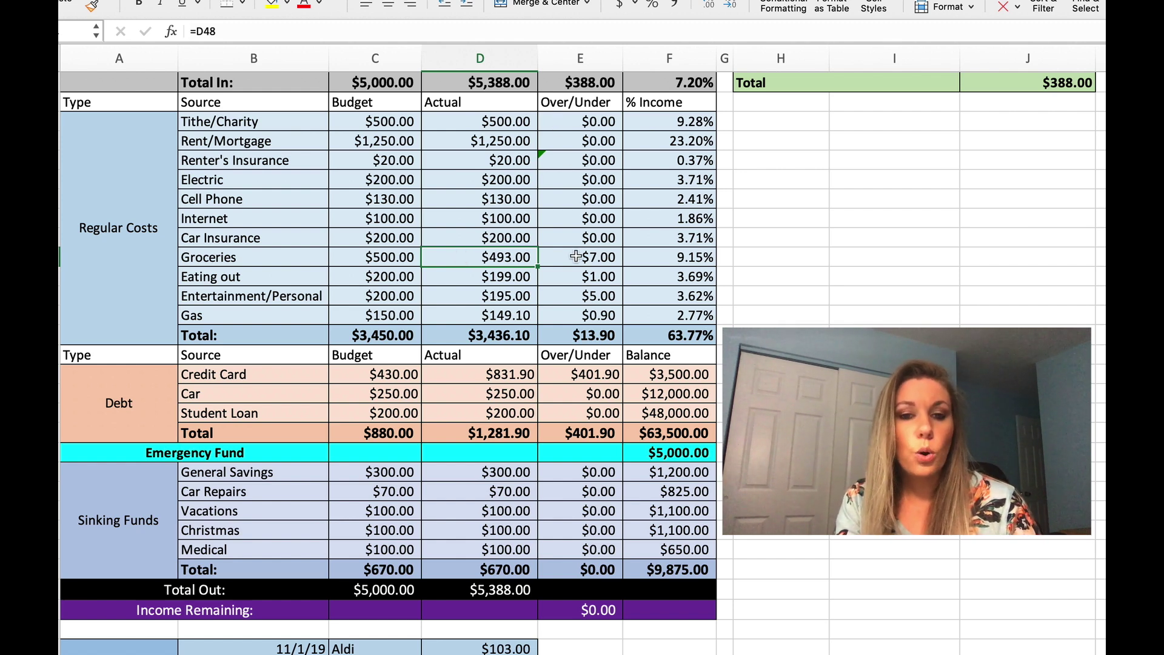
# Inspect the Over/Under formula for Electric and review the % Income column across income and regular costs
pyautogui.scroll(1, 576, 257)
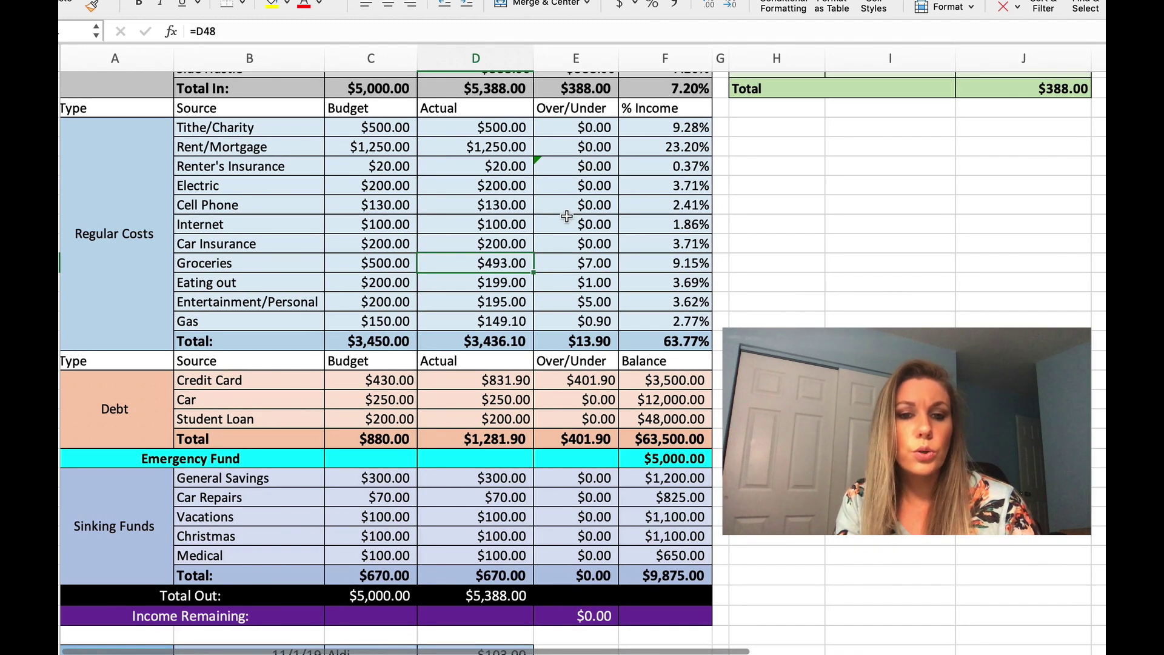
pyautogui.click(552, 190)
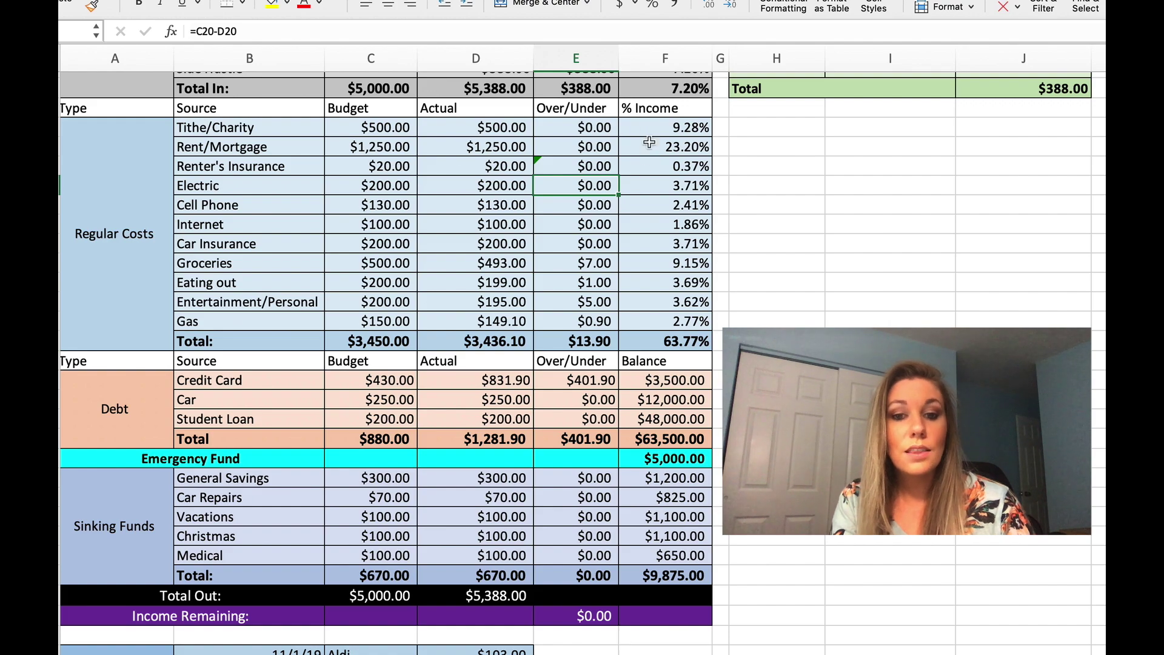
pyautogui.scroll(6, 634, 318)
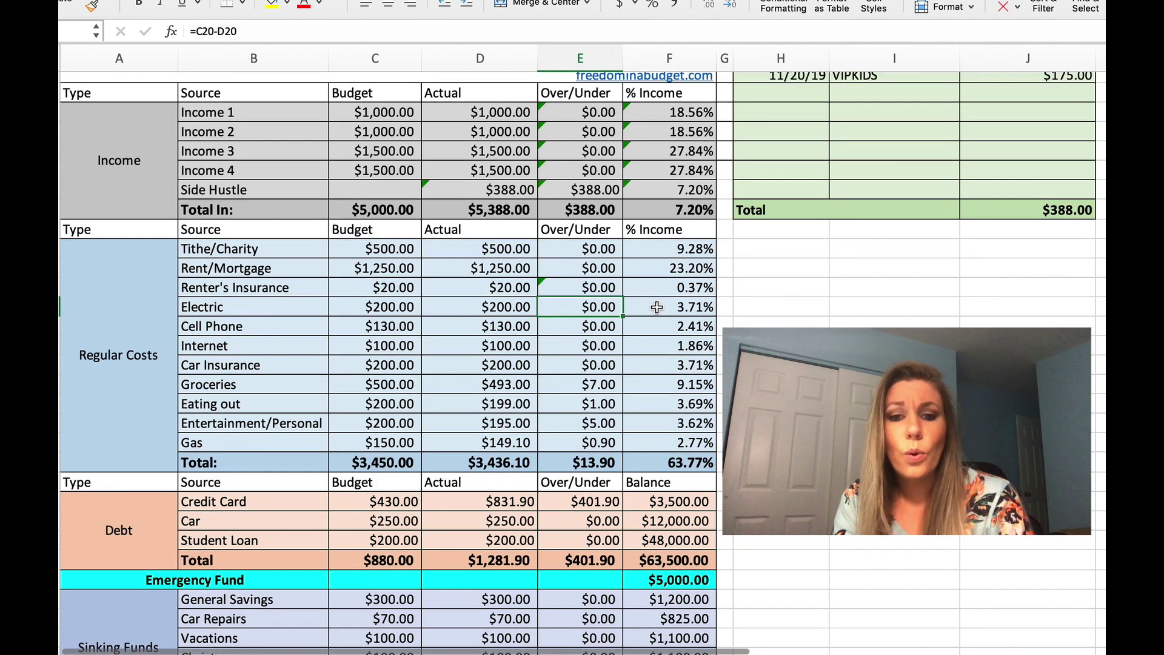
pyautogui.scroll(-5, 656, 308)
pyautogui.scroll(5, 657, 308)
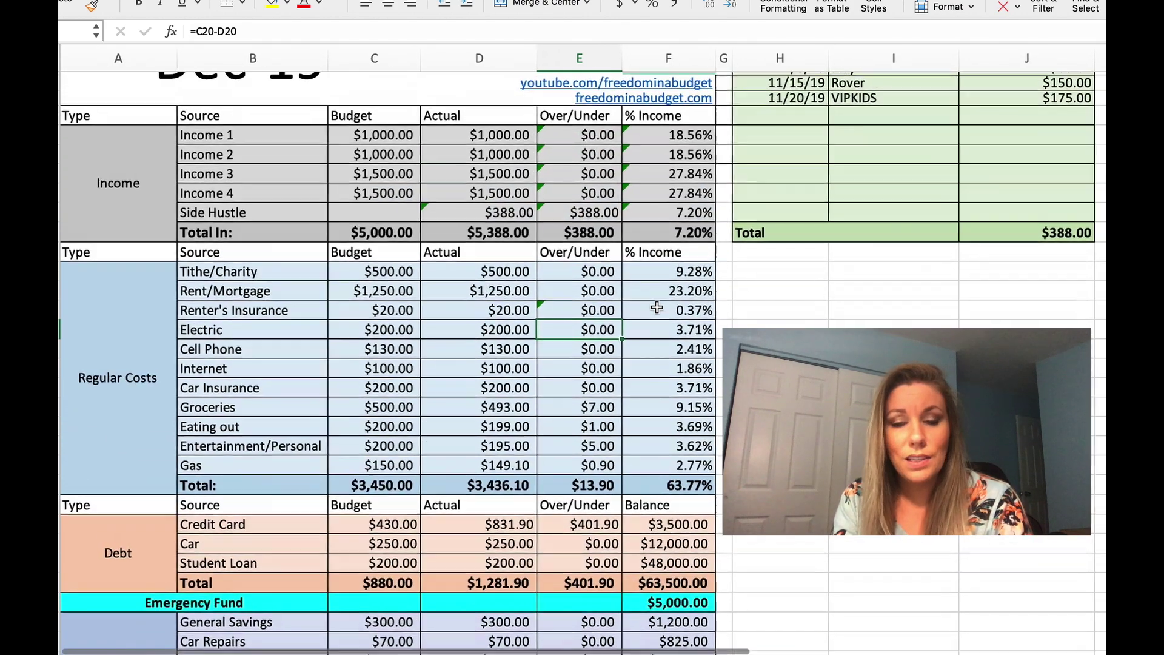
# Look over the Side Hustle table and the income section against the budget's costs, debt and savings sections
pyautogui.scroll(5, 849, 165)
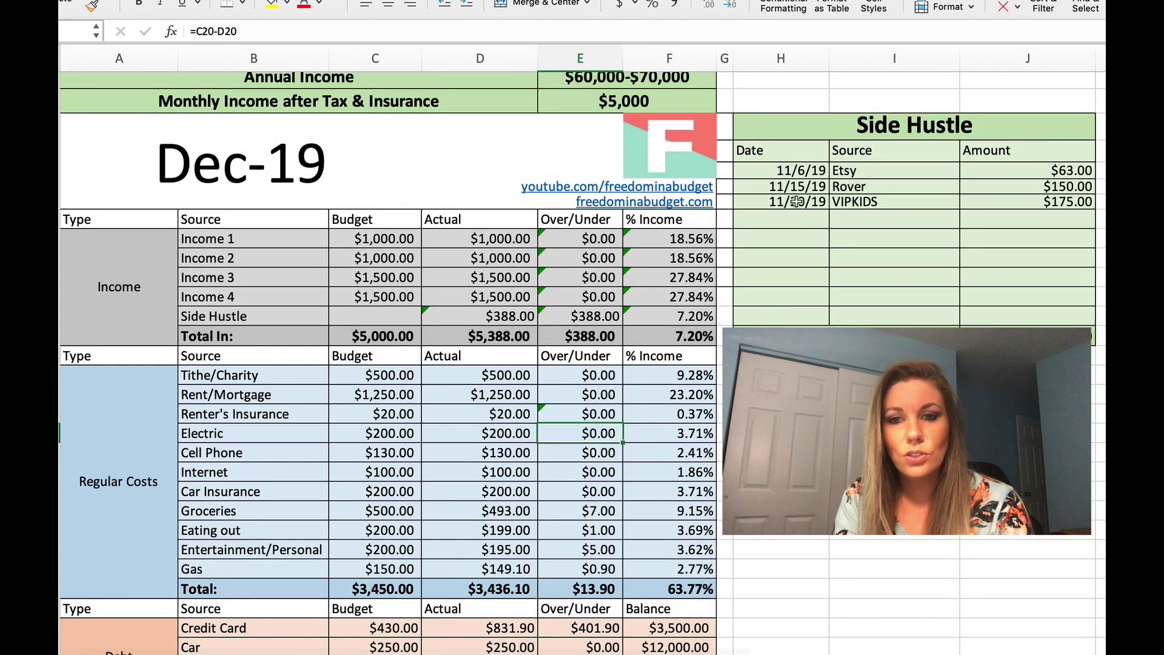
pyautogui.scroll(-10, 894, 209)
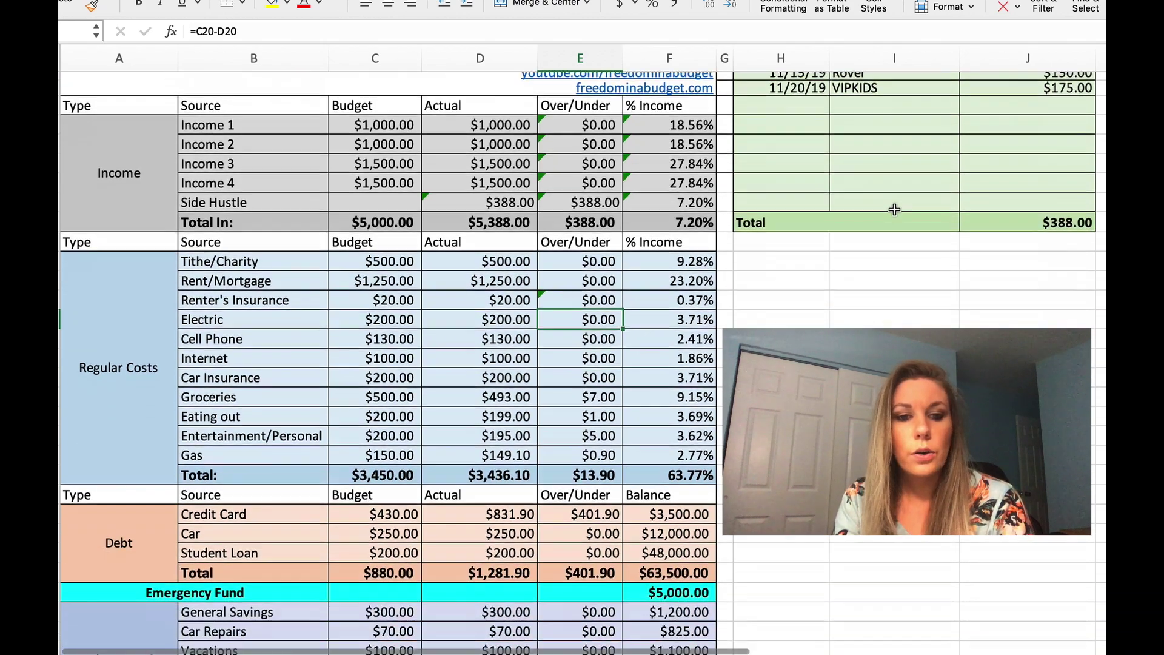
pyautogui.scroll(-1, 894, 209)
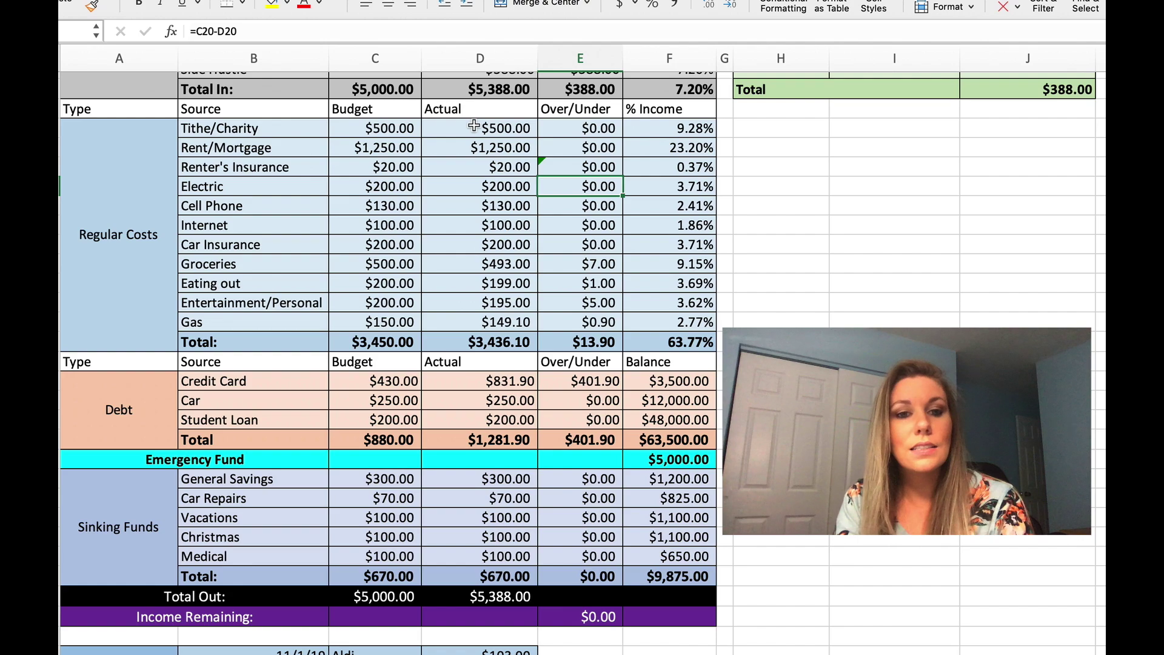
pyautogui.scroll(10, 474, 126)
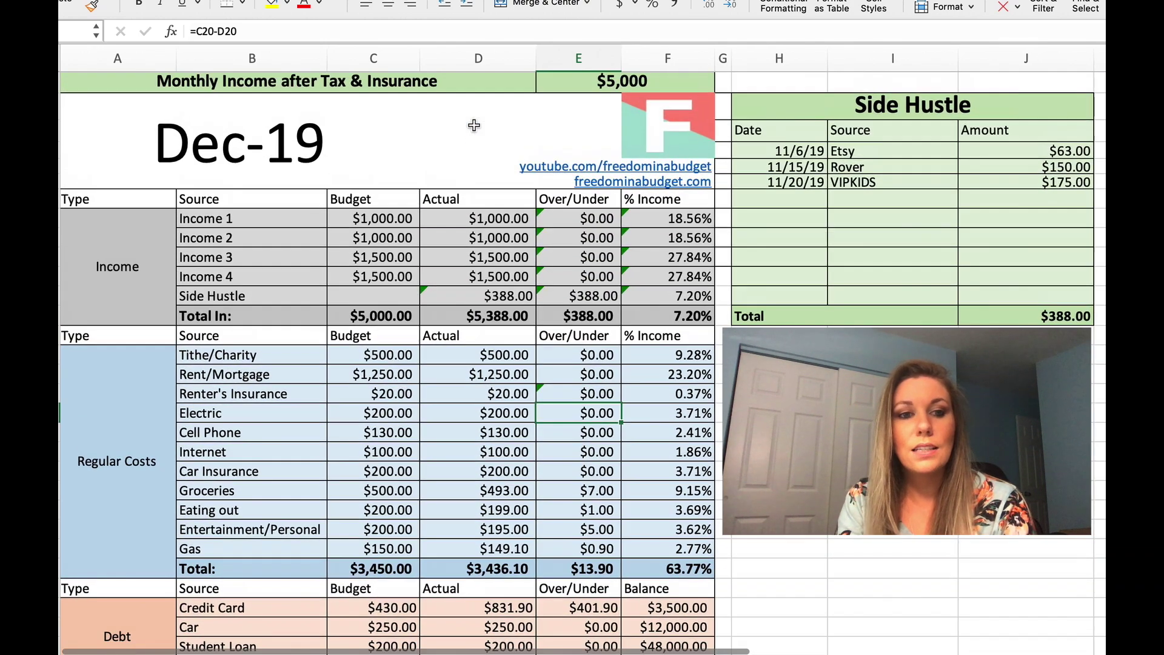
pyautogui.scroll(2, 474, 125)
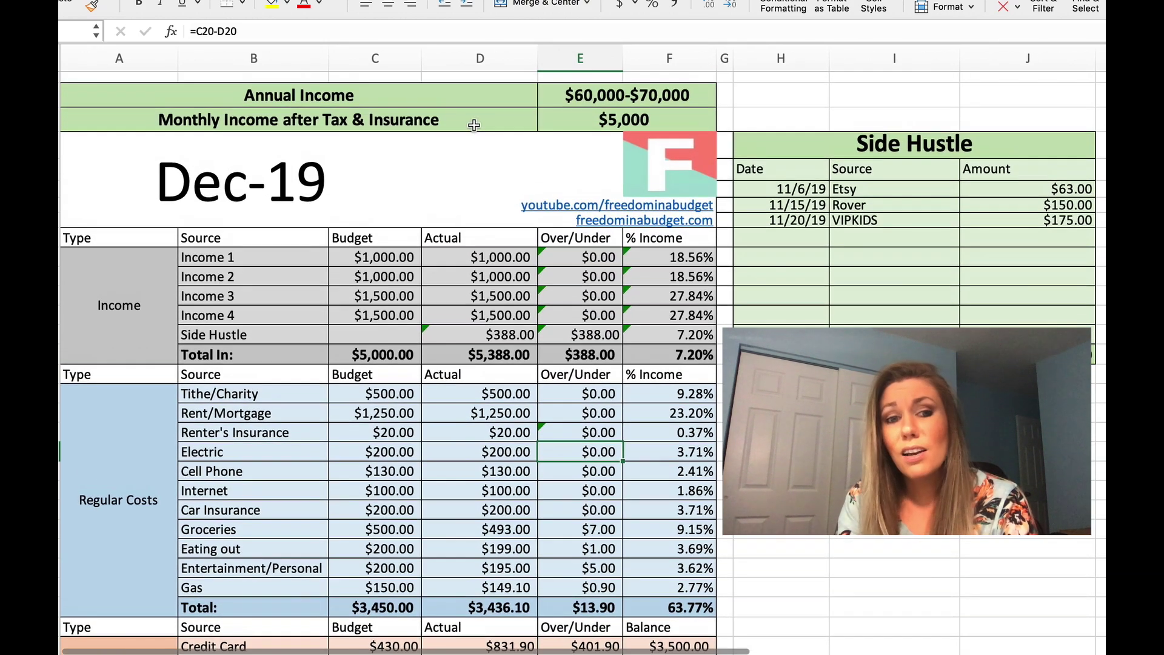
pyautogui.scroll(-7, 474, 125)
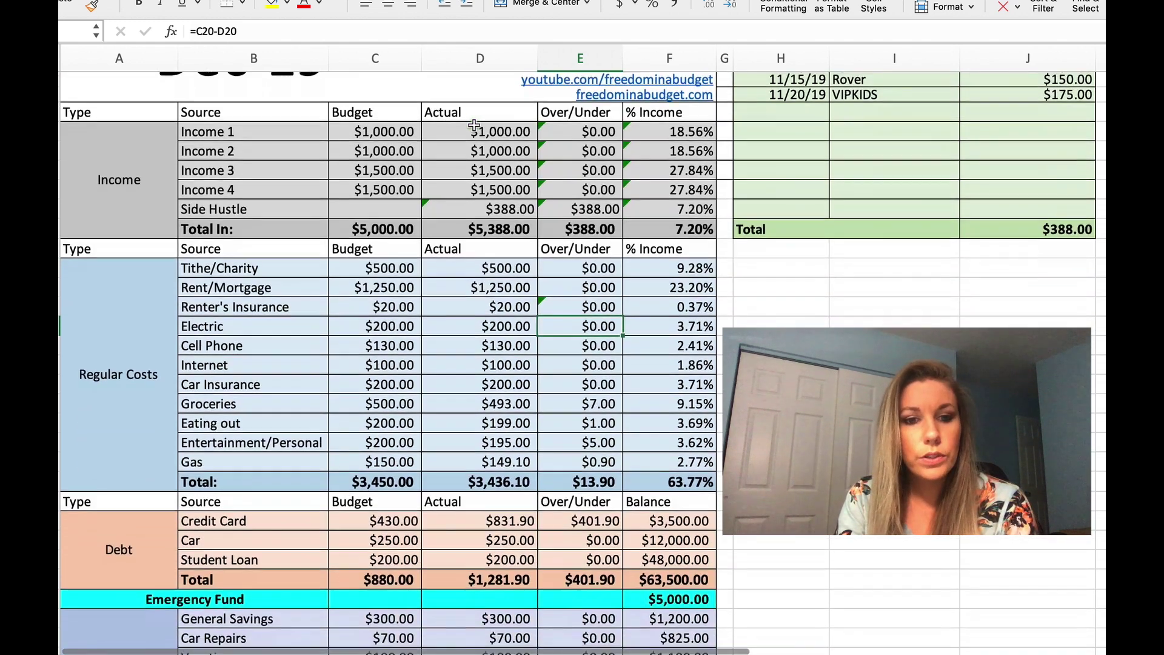
# Check the actual Tithe/Charity and Rent/Mortgage amounts and inspect the Rent/Mortgage % Income formula
pyautogui.click(459, 237)
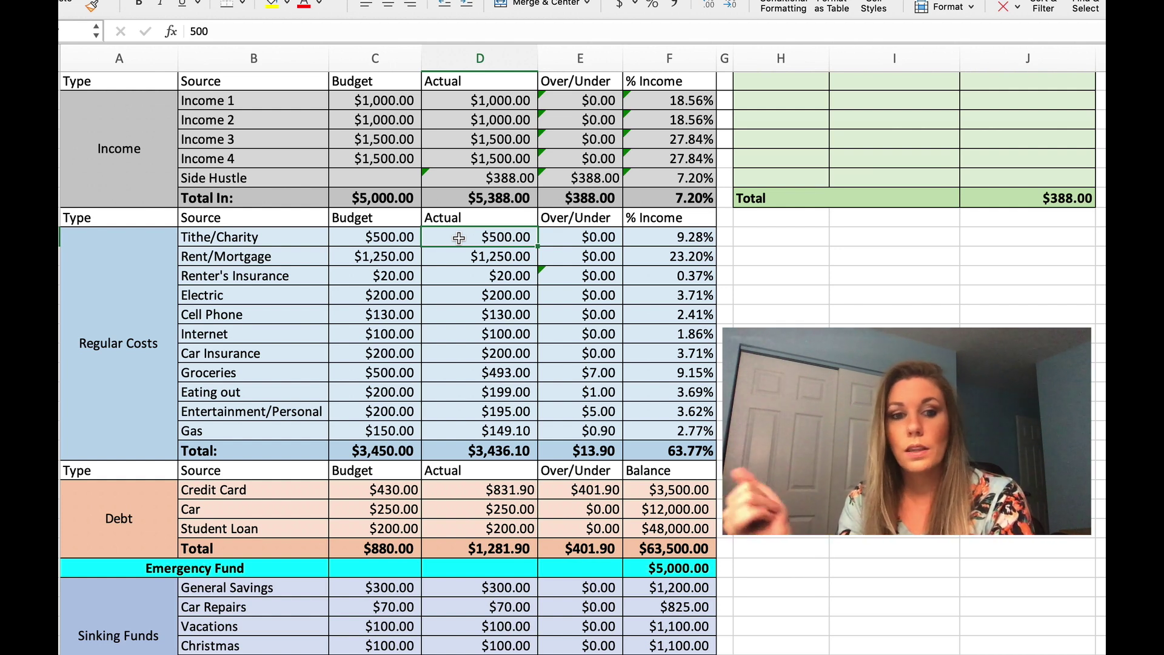
pyautogui.scroll(-1, 459, 238)
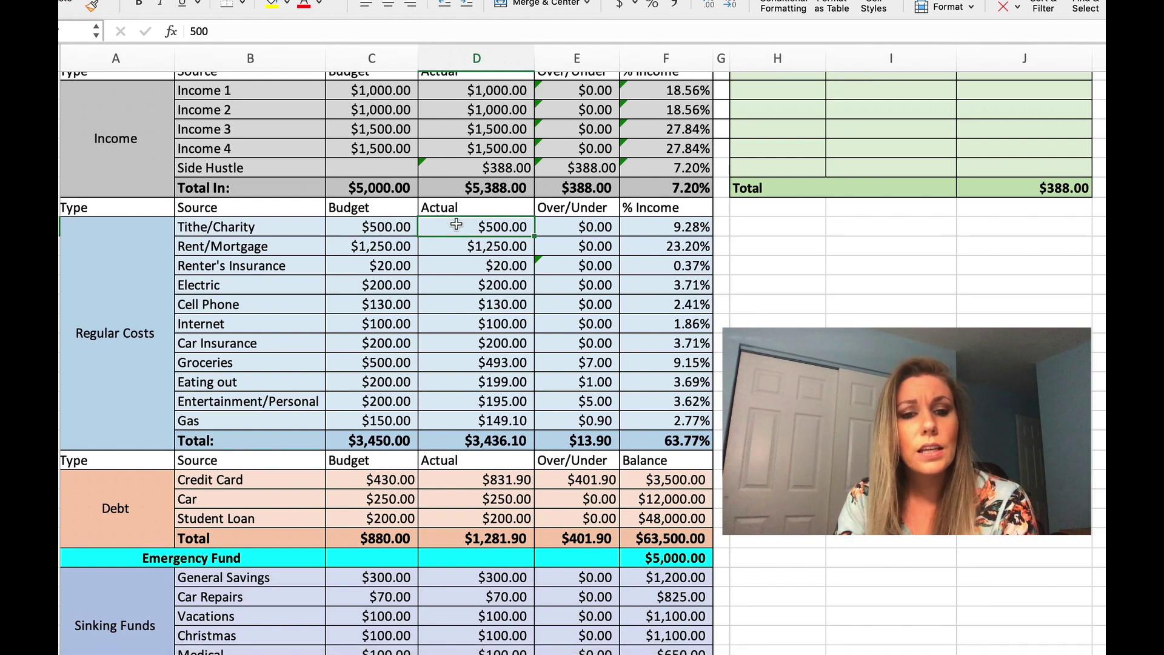
pyautogui.scroll(-1, 456, 225)
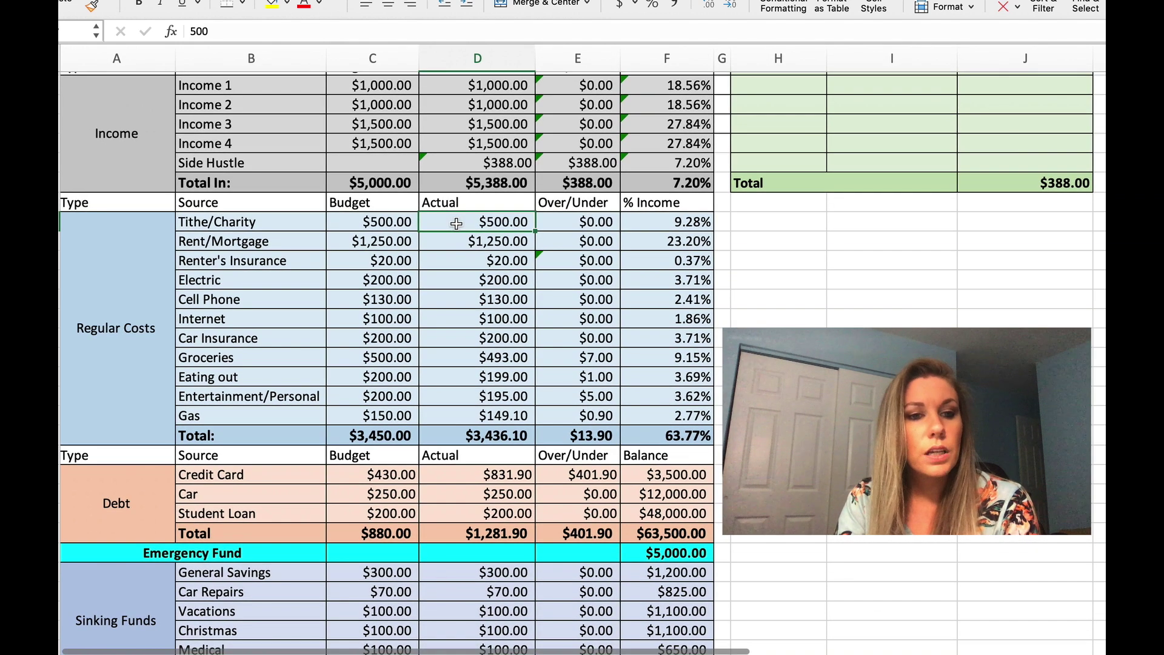
pyautogui.click(456, 242)
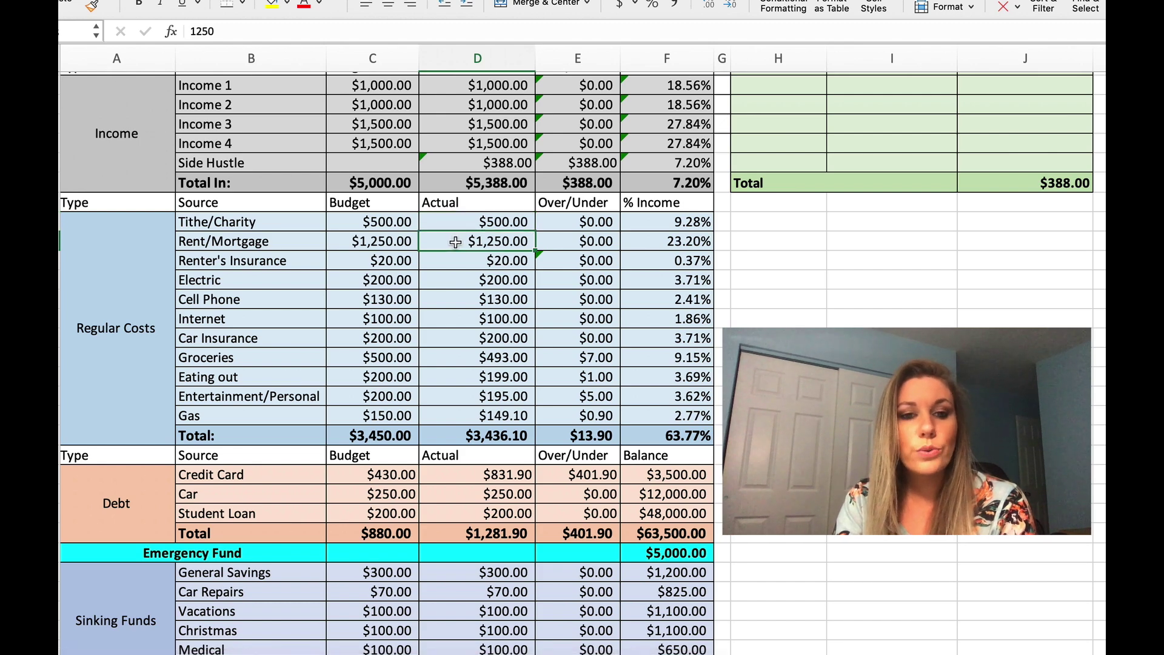
pyautogui.scroll(5, 456, 241)
pyautogui.scroll(1, 456, 242)
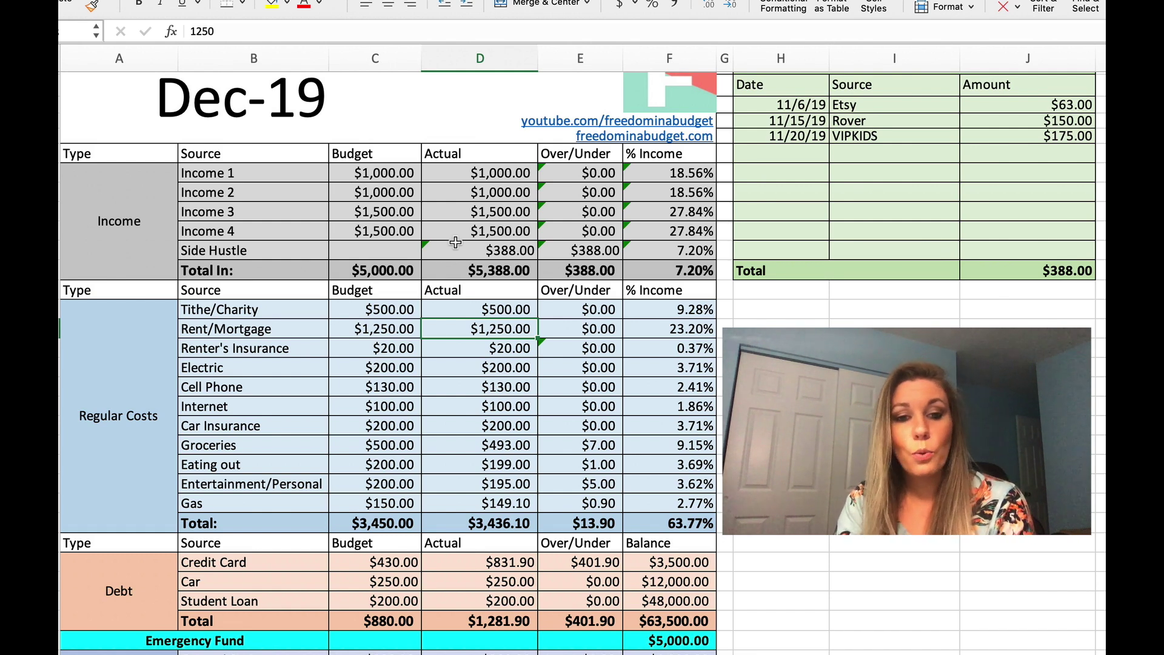
pyautogui.scroll(-3, 456, 242)
pyautogui.hscroll(1, 456, 242)
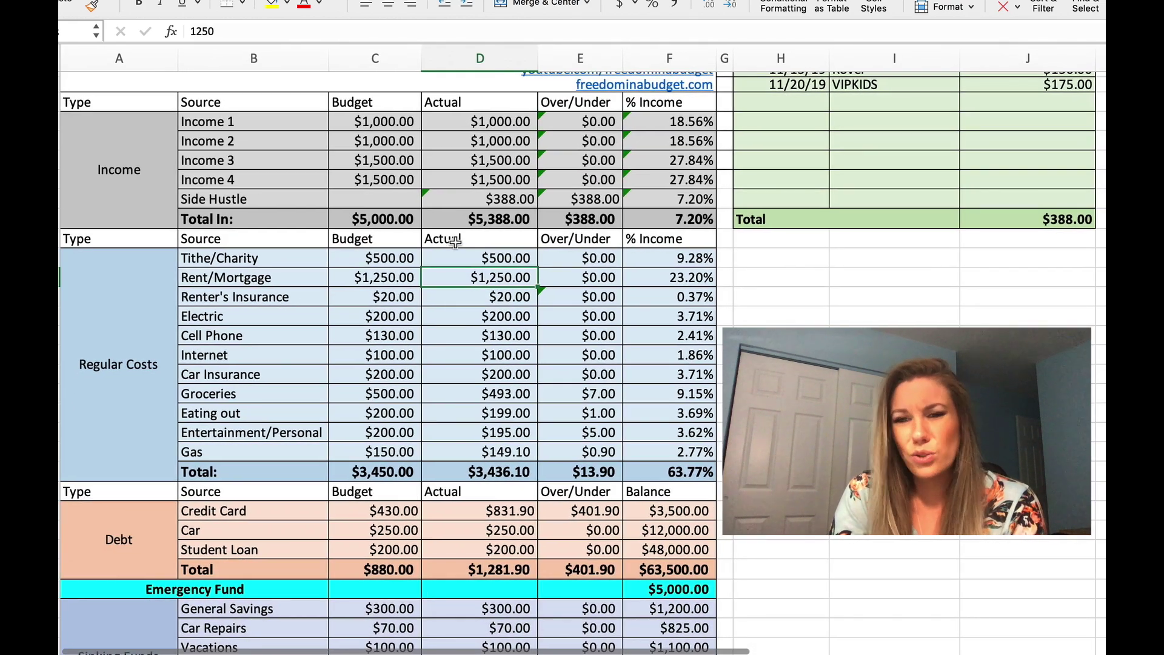
pyautogui.scroll(4, 456, 242)
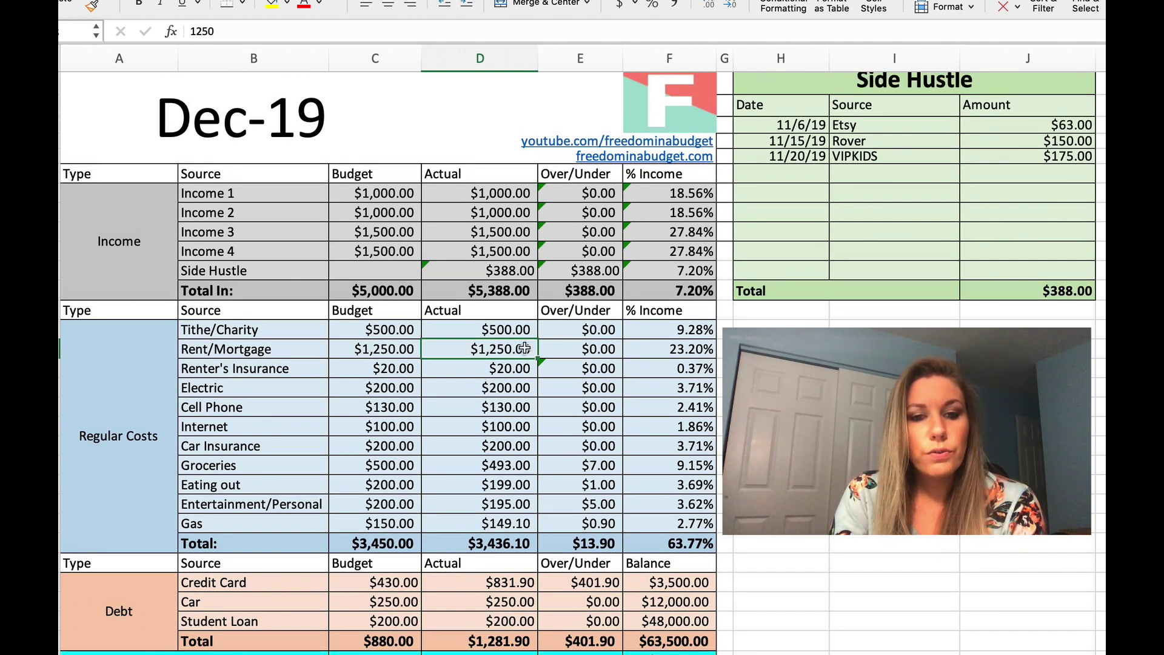
pyautogui.click(652, 346)
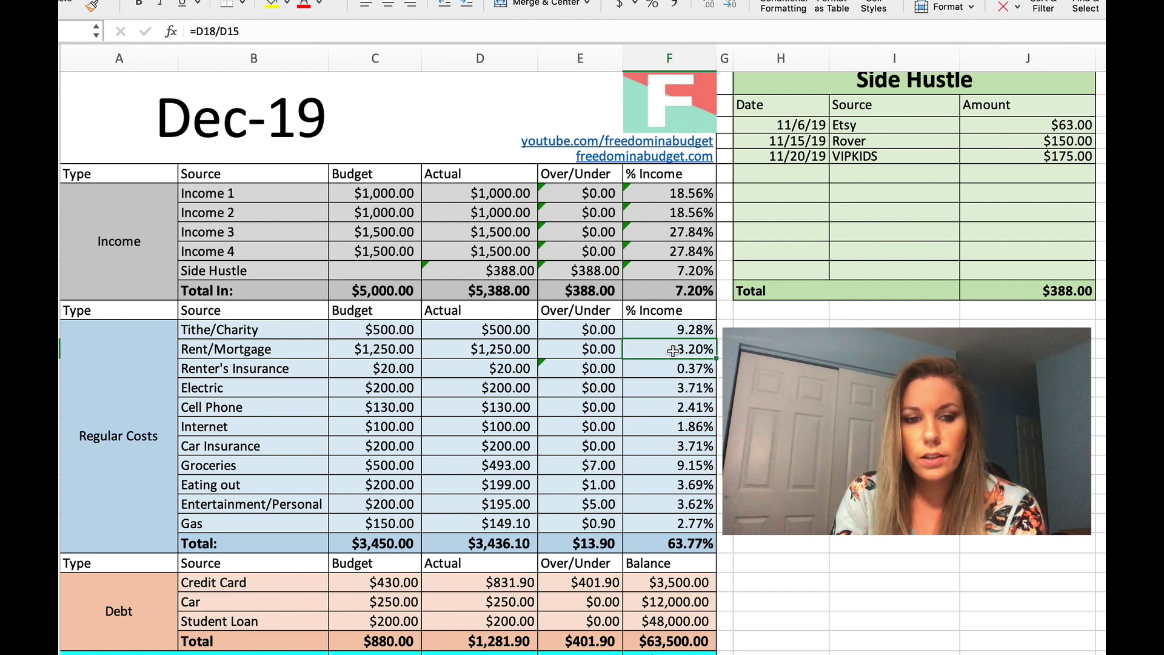
# Check the actual Renter's Insurance and Electric amounts in Regular Costs
pyautogui.click(461, 376)
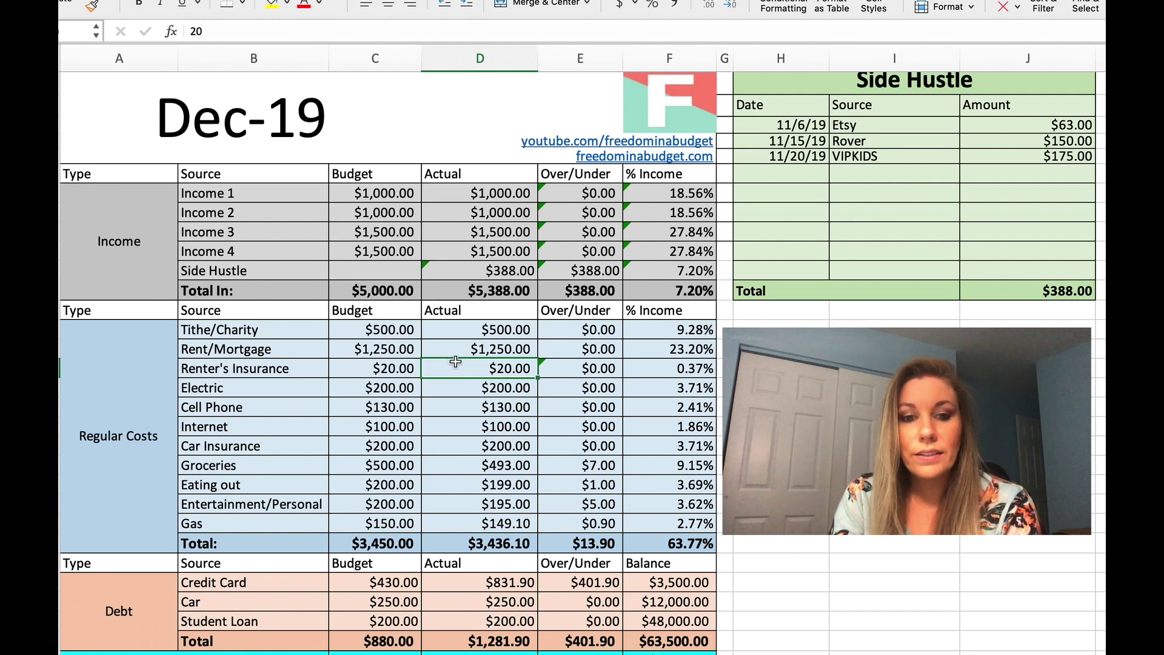
pyautogui.scroll(-1, 456, 368)
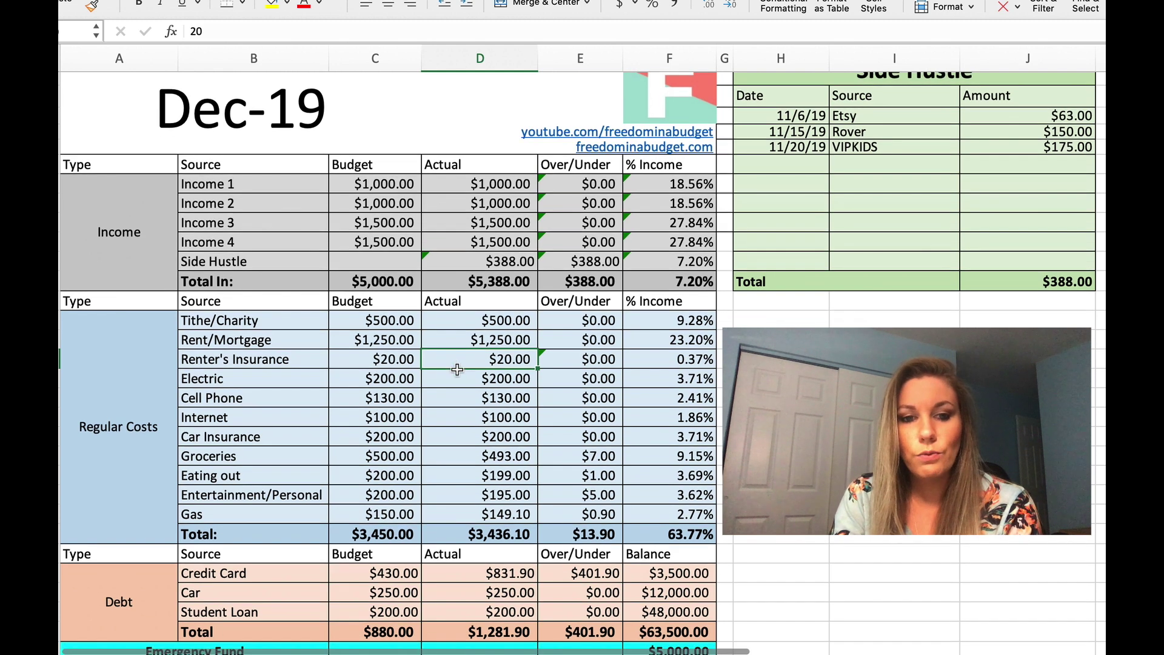
pyautogui.scroll(-2, 456, 368)
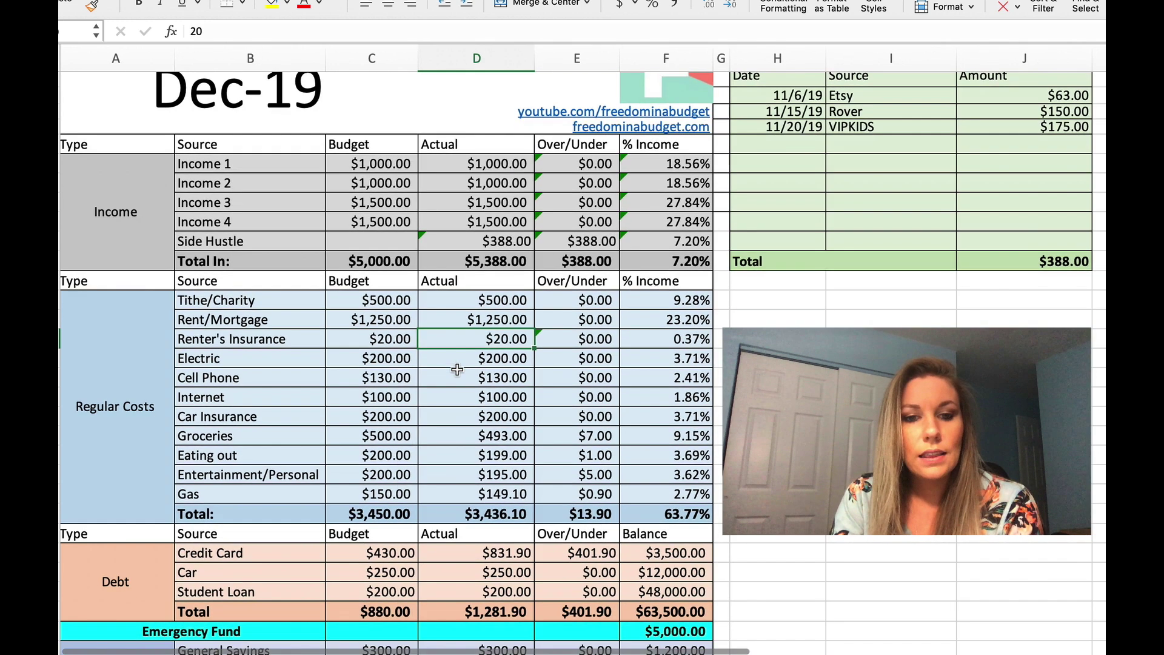
pyautogui.click(451, 364)
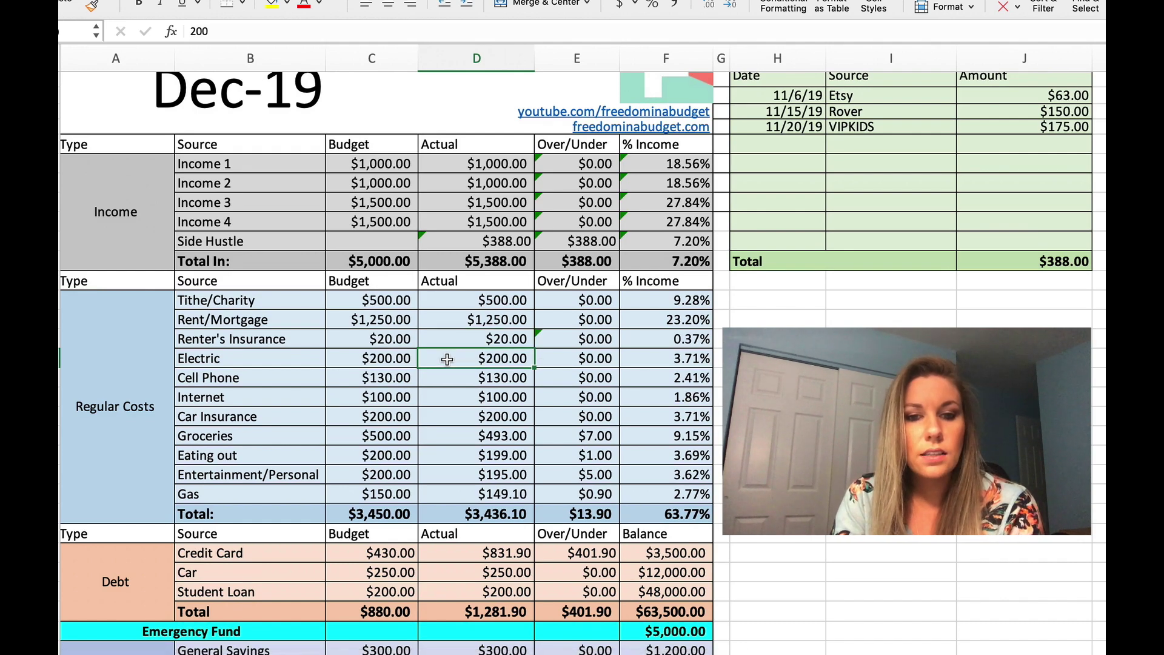
pyautogui.scroll(-3, 449, 361)
pyautogui.scroll(2, 447, 360)
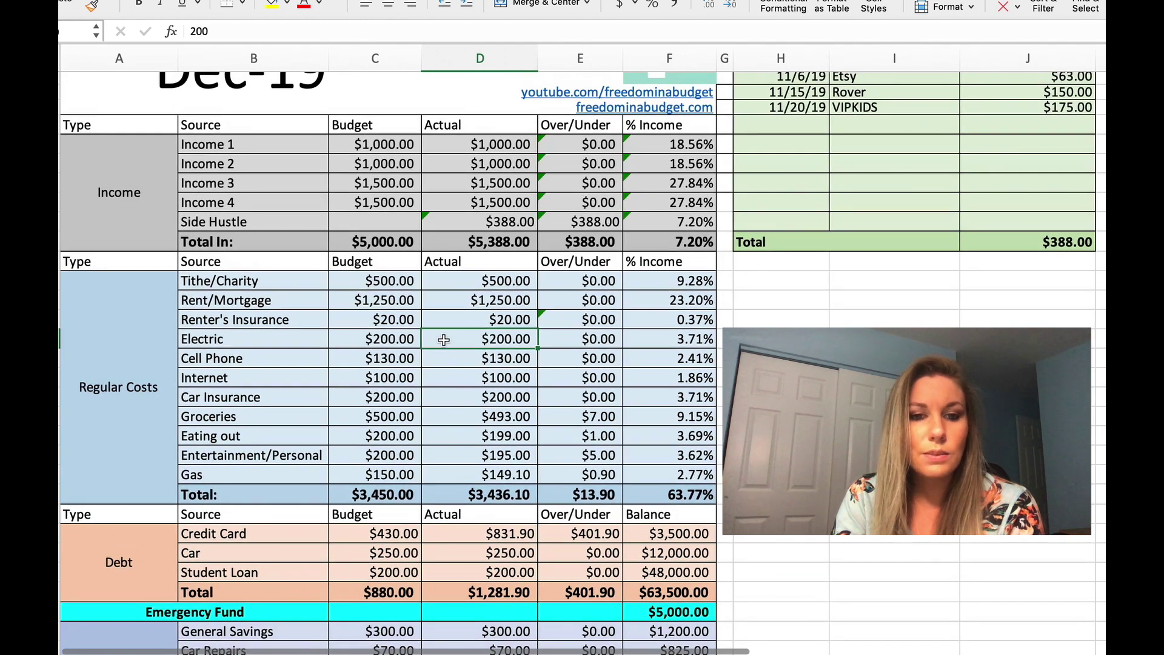
pyautogui.scroll(-3, 444, 339)
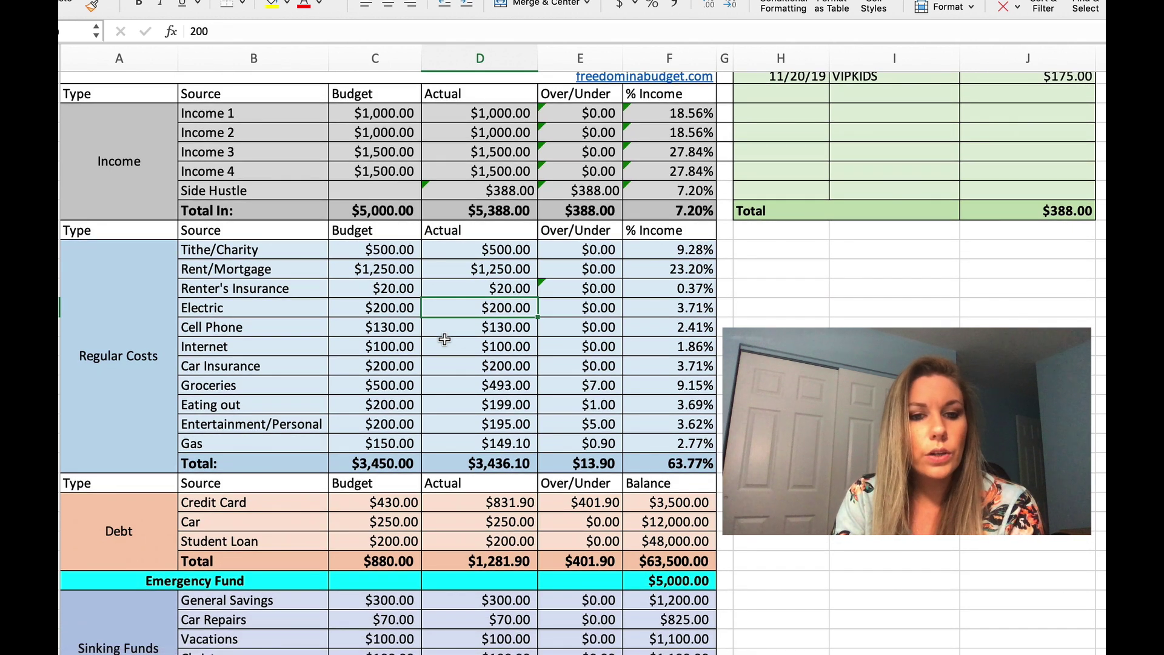
pyautogui.scroll(-1, 445, 337)
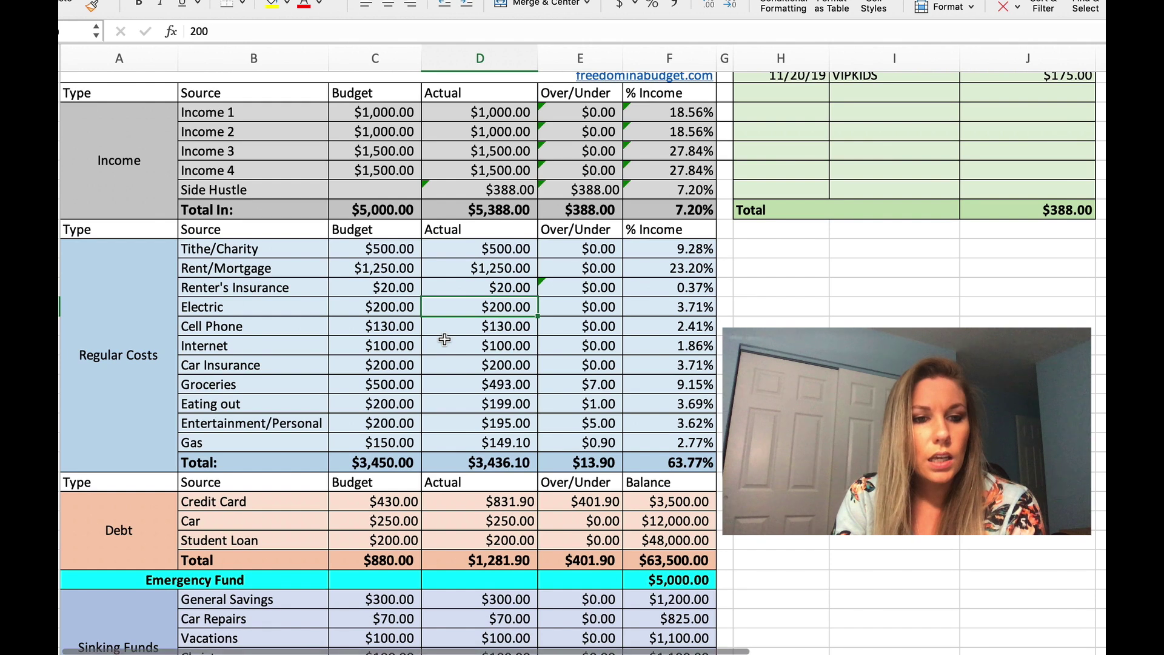
# Review the fixed actual amounts from Tithe/Charity through Car Insurance in Regular Costs
pyautogui.click(441, 344)
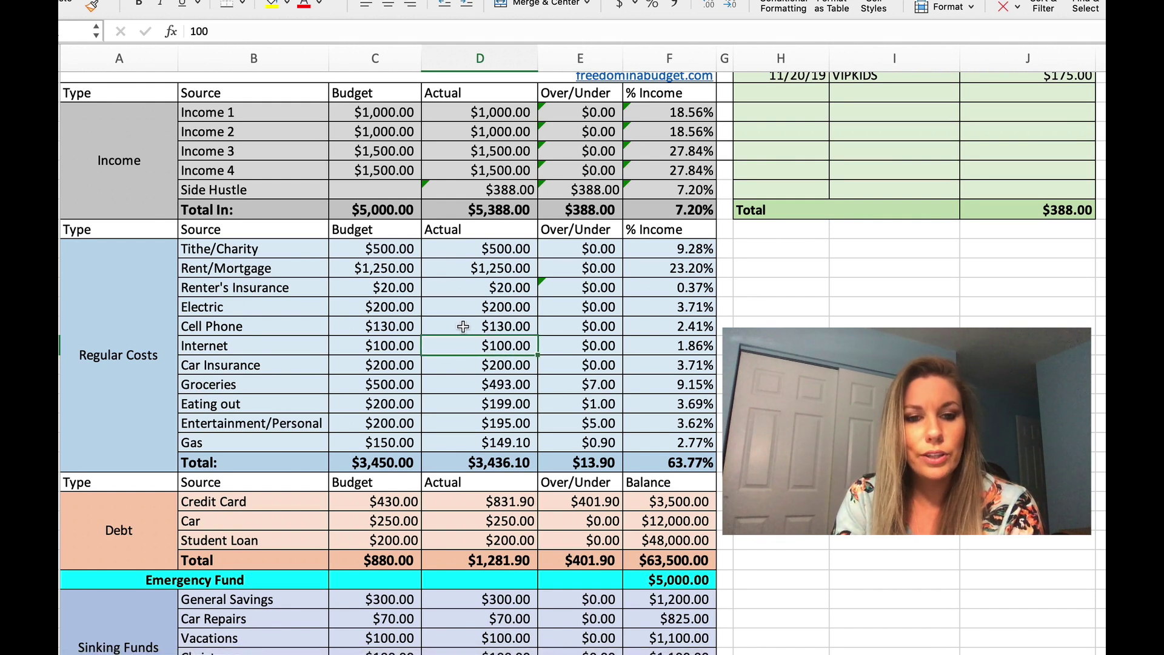
pyautogui.moveTo(465, 341); pyautogui.dragTo(444, 257)
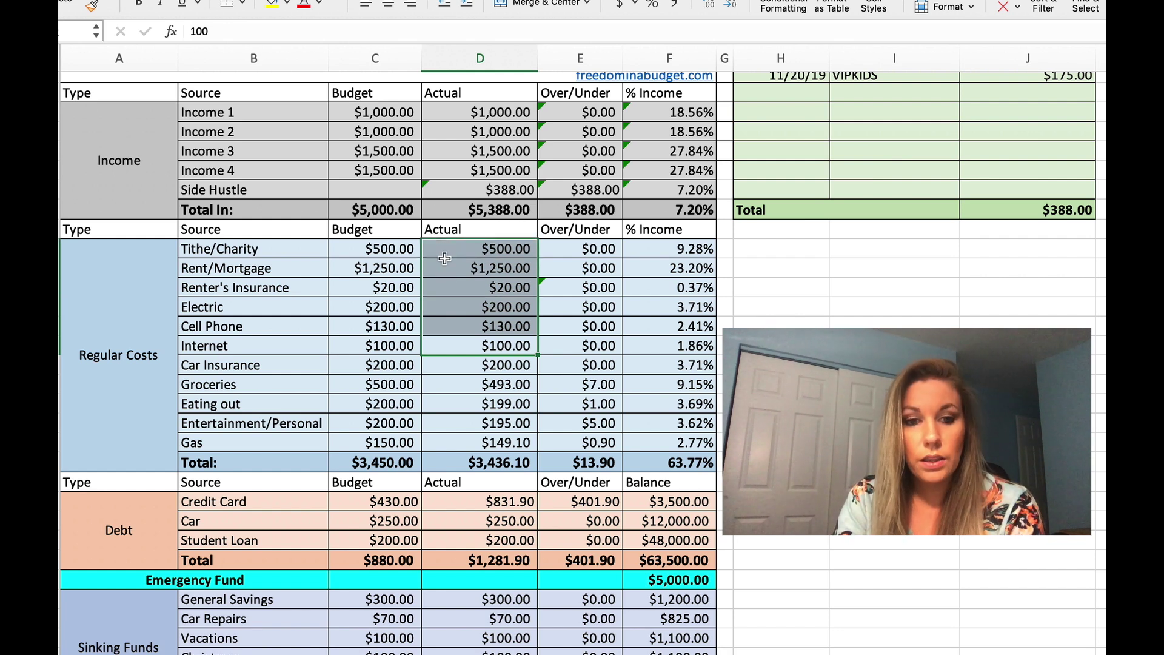
pyautogui.moveTo(463, 367); pyautogui.dragTo(450, 327)
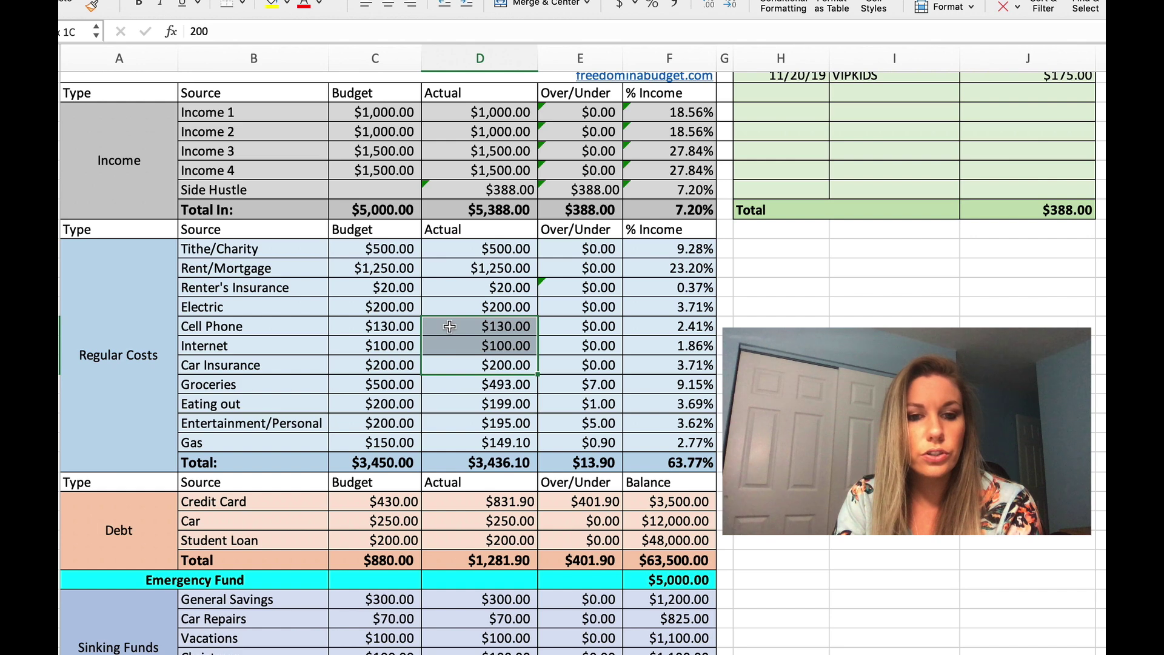
pyautogui.click(465, 362)
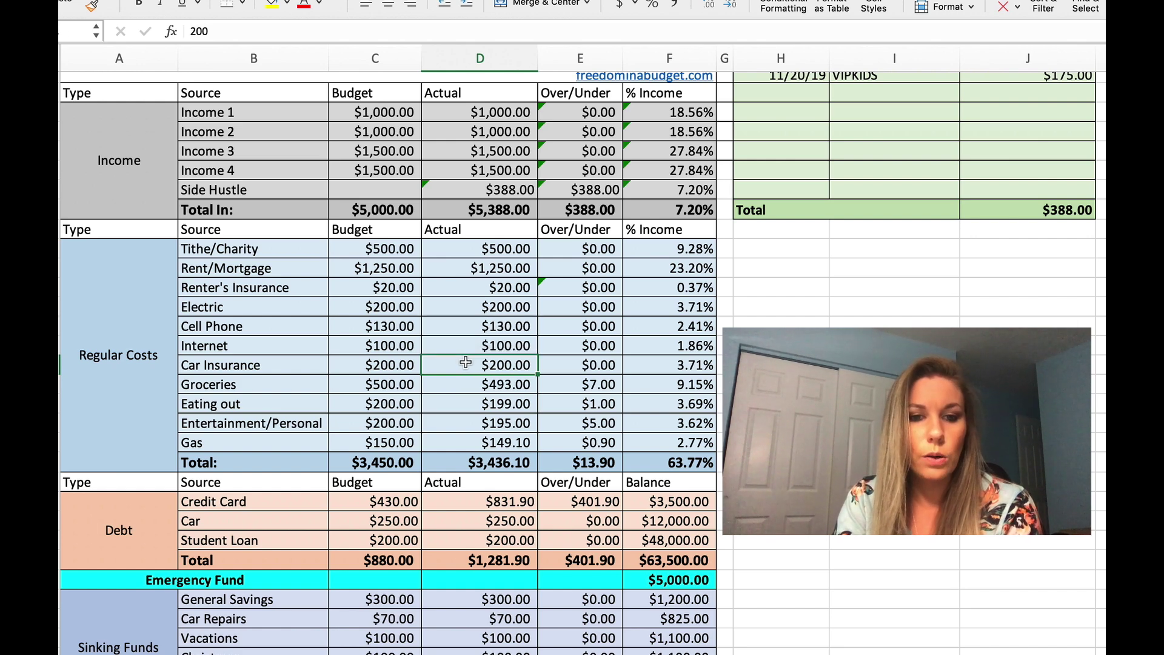
# Inspect the actual Groceries formula and select the actual amounts from Groceries through Gas
pyautogui.scroll(-5, 465, 361)
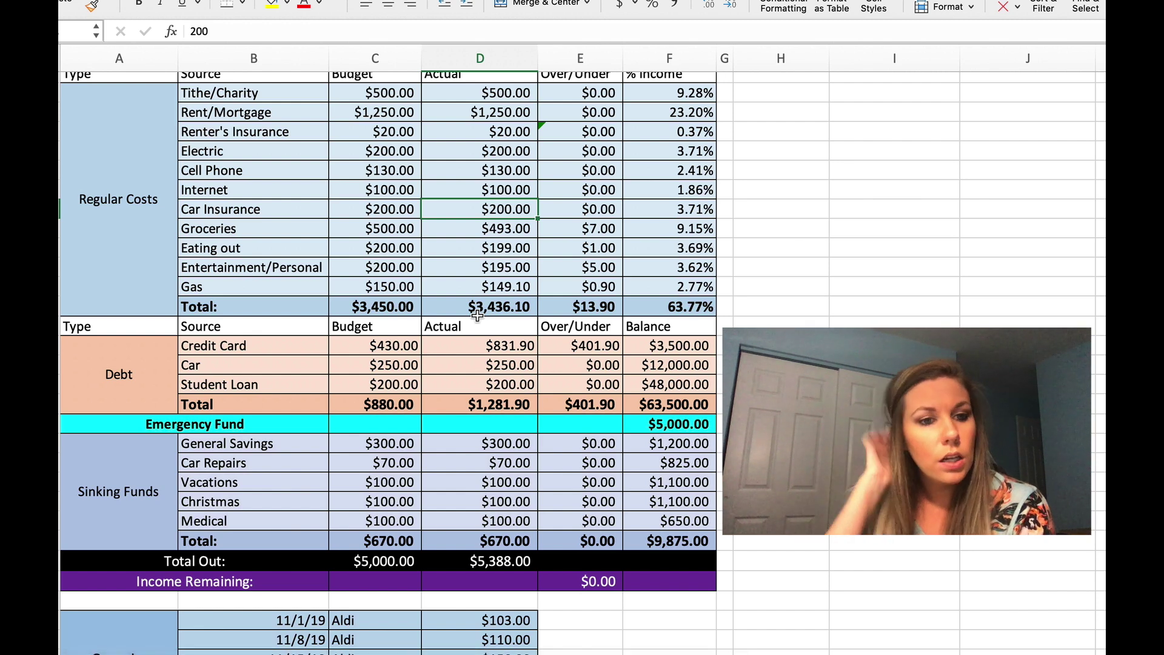
pyautogui.click(469, 228)
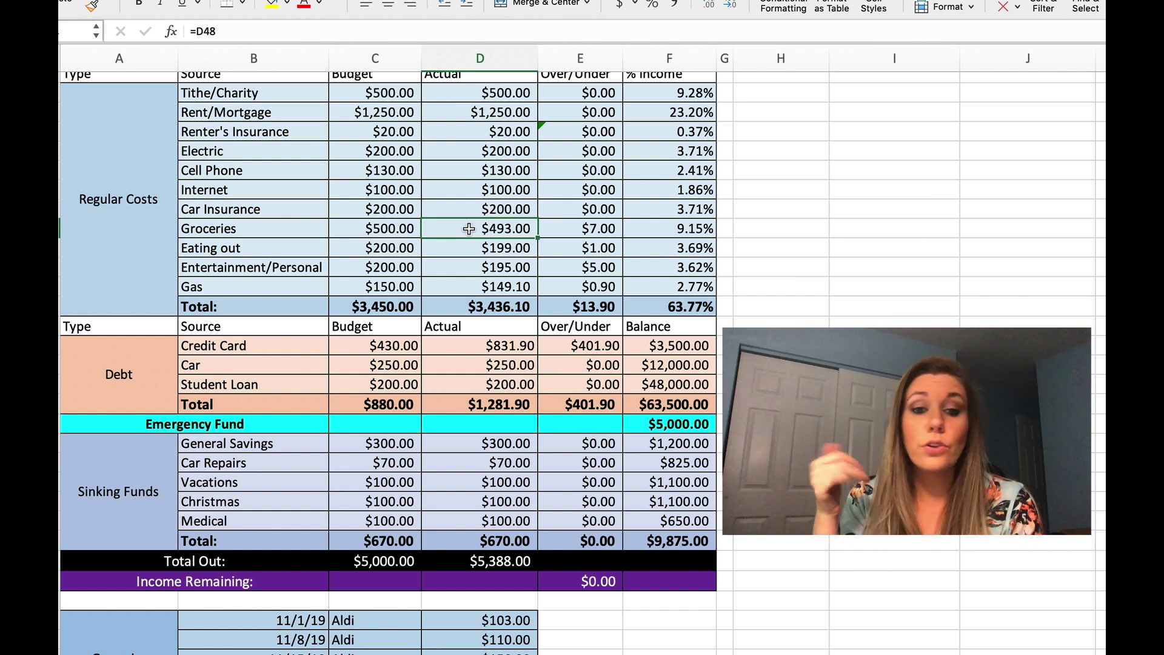
pyautogui.scroll(-1, 469, 226)
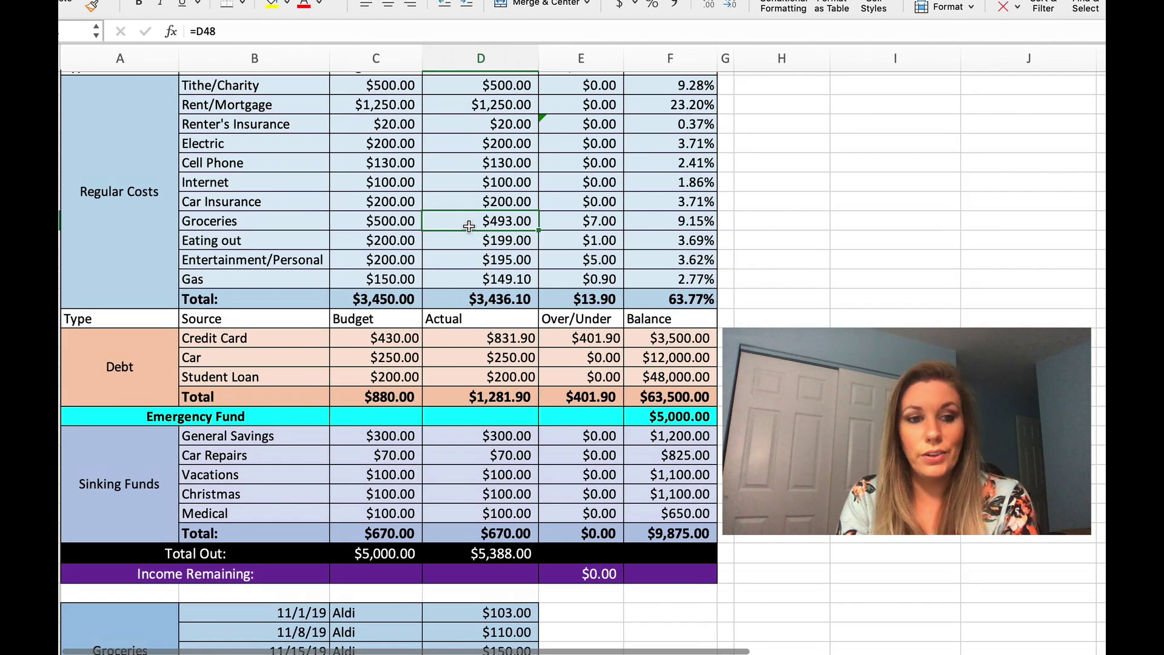
pyautogui.moveTo(465, 217); pyautogui.dragTo(470, 279)
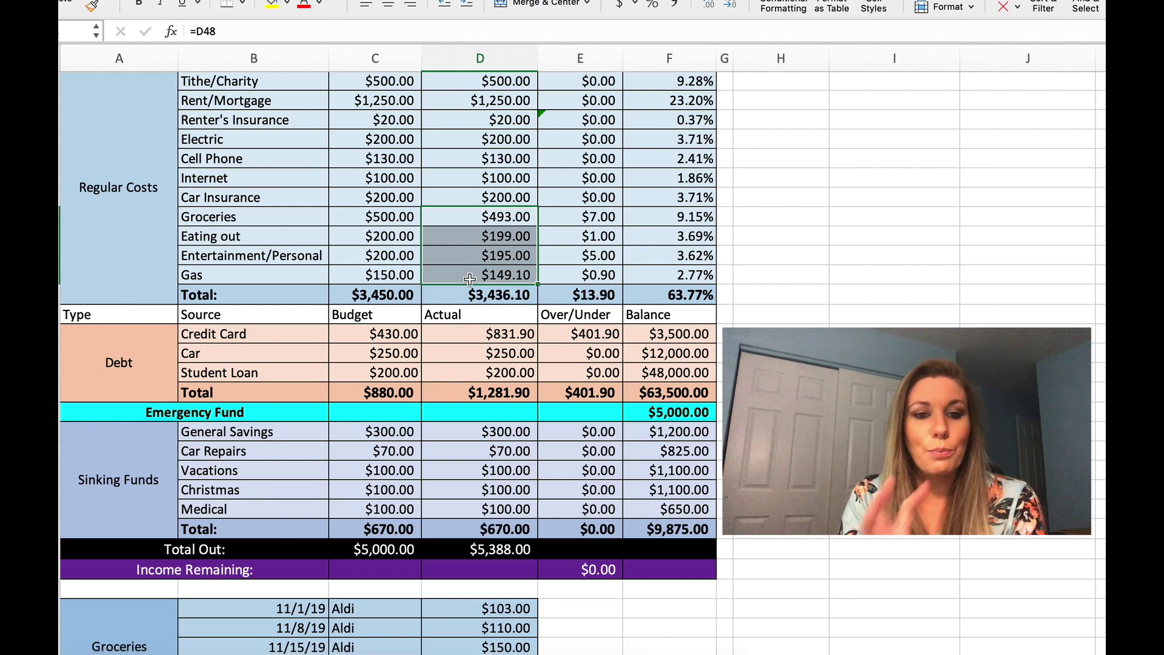
# Examine the itemized Groceries, Eating Out, Entertainment/Personal and Gas spending tables below the budget
pyautogui.scroll(-15, 470, 279)
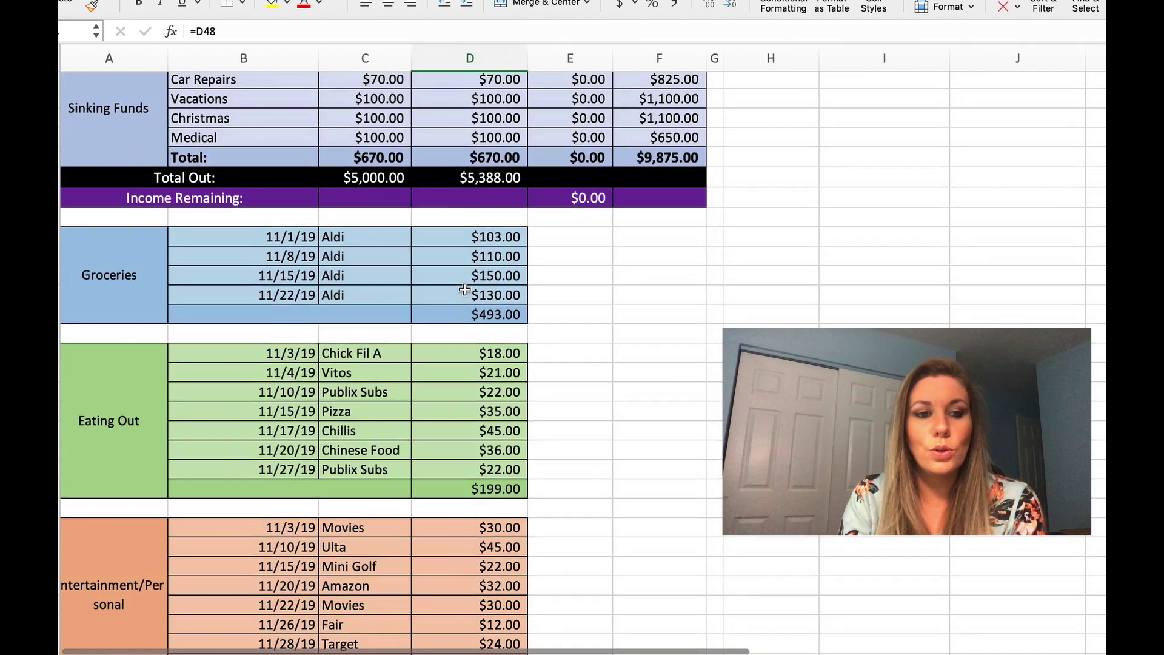
pyautogui.scroll(1, 465, 289)
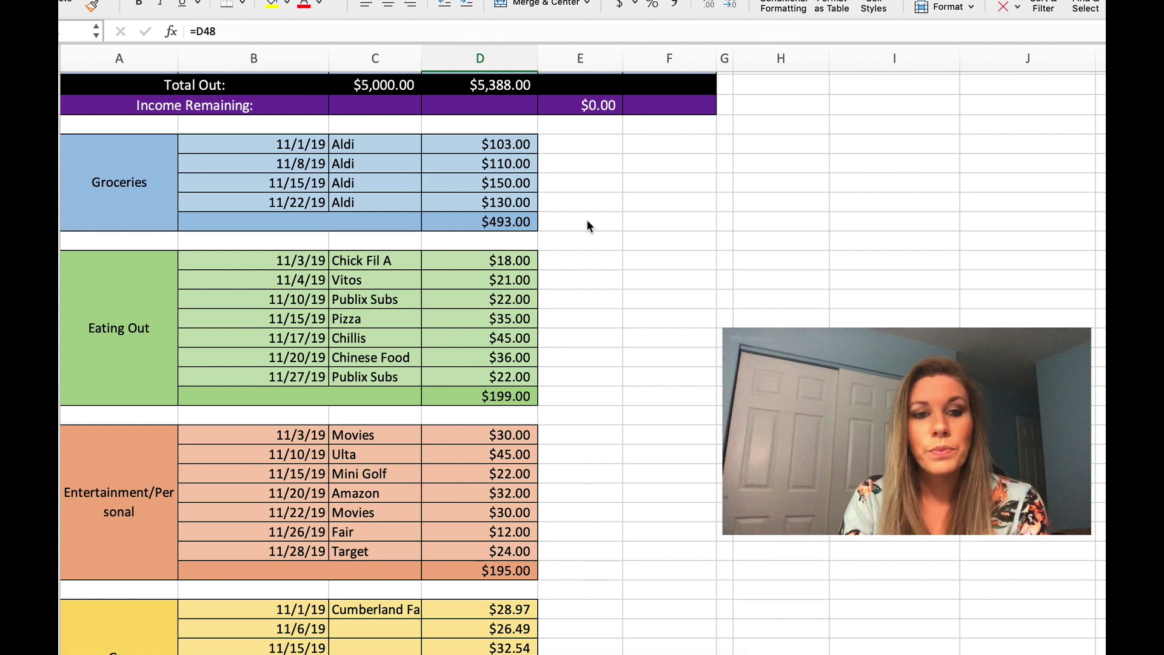
pyautogui.scroll(-1, 587, 220)
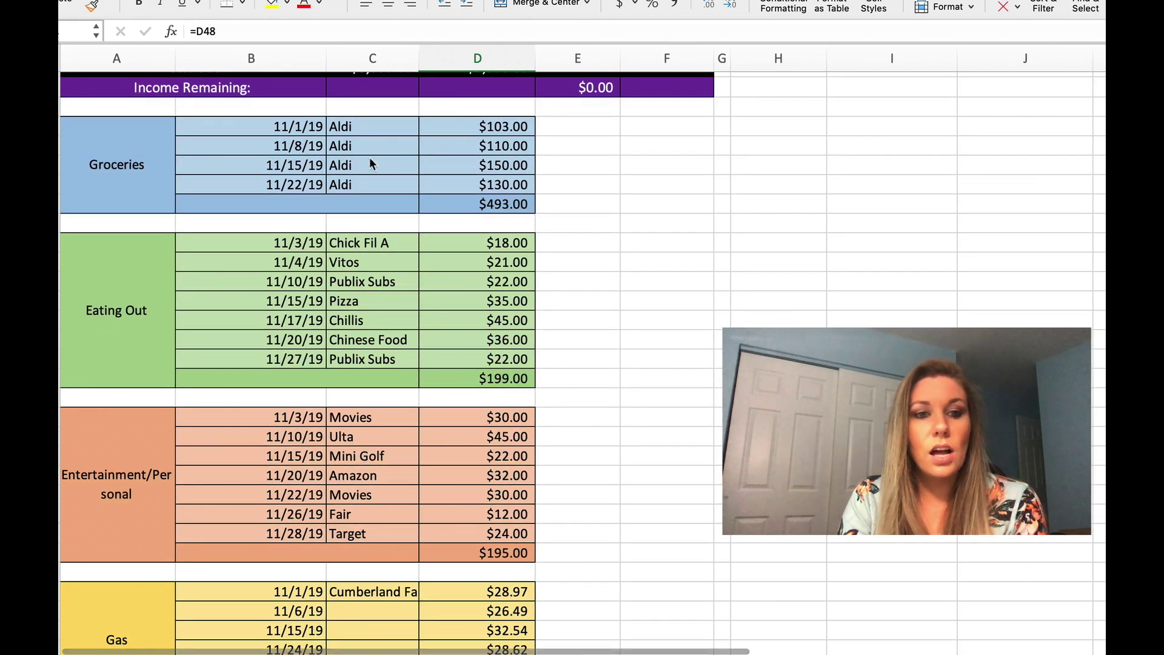
pyautogui.scroll(-5, 349, 280)
pyautogui.scroll(5, 349, 280)
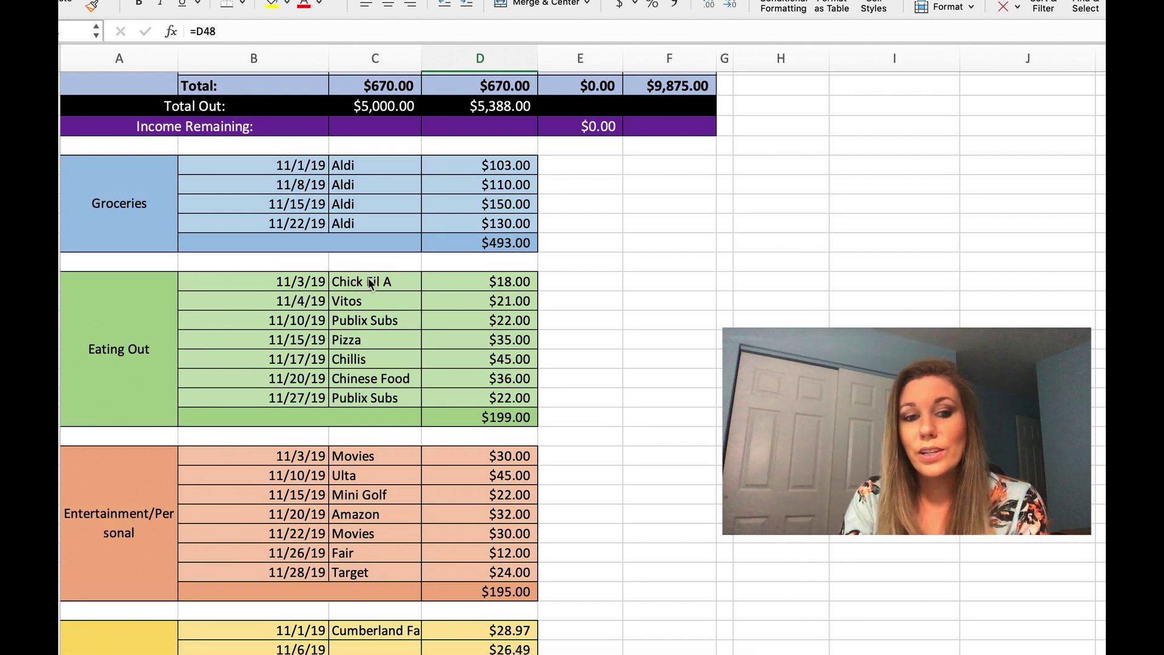
pyautogui.click(580, 270)
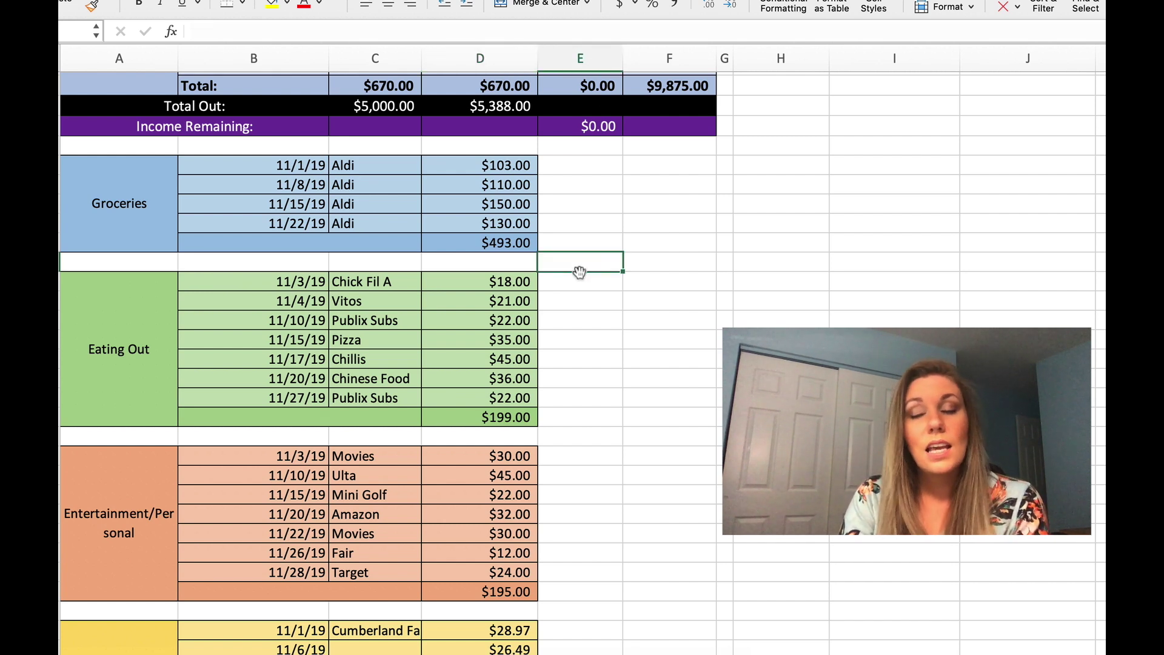
pyautogui.click(579, 275)
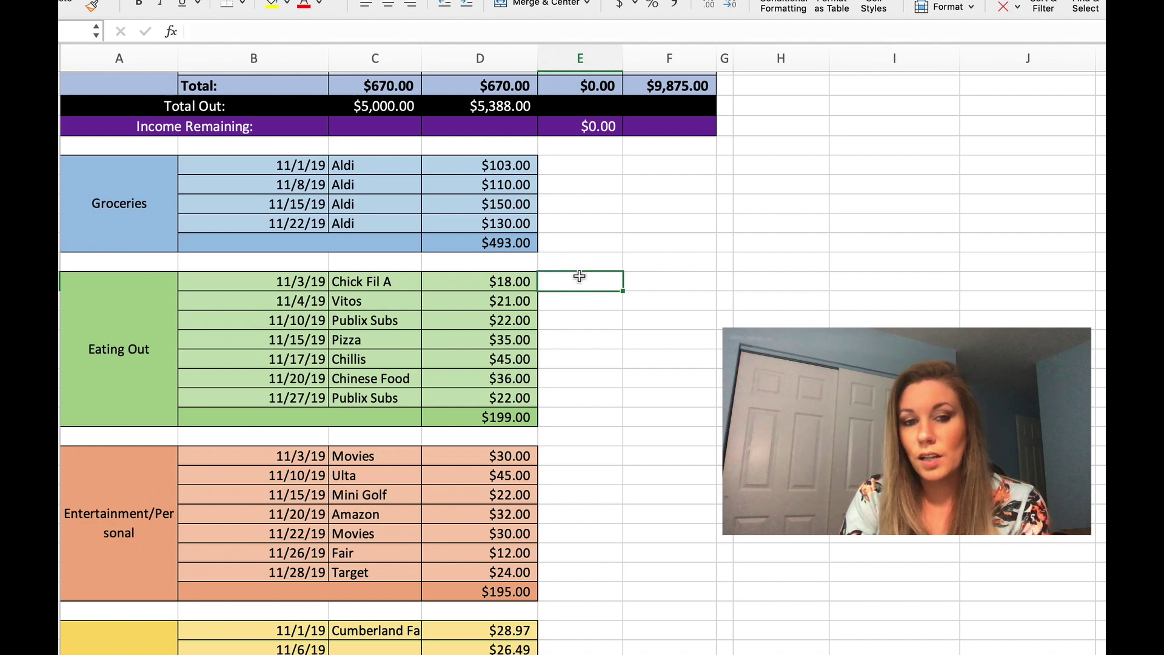
# Review the Regular Costs, Debt and Sinking Funds sections against the itemized spending tables below them
pyautogui.scroll(10, 579, 276)
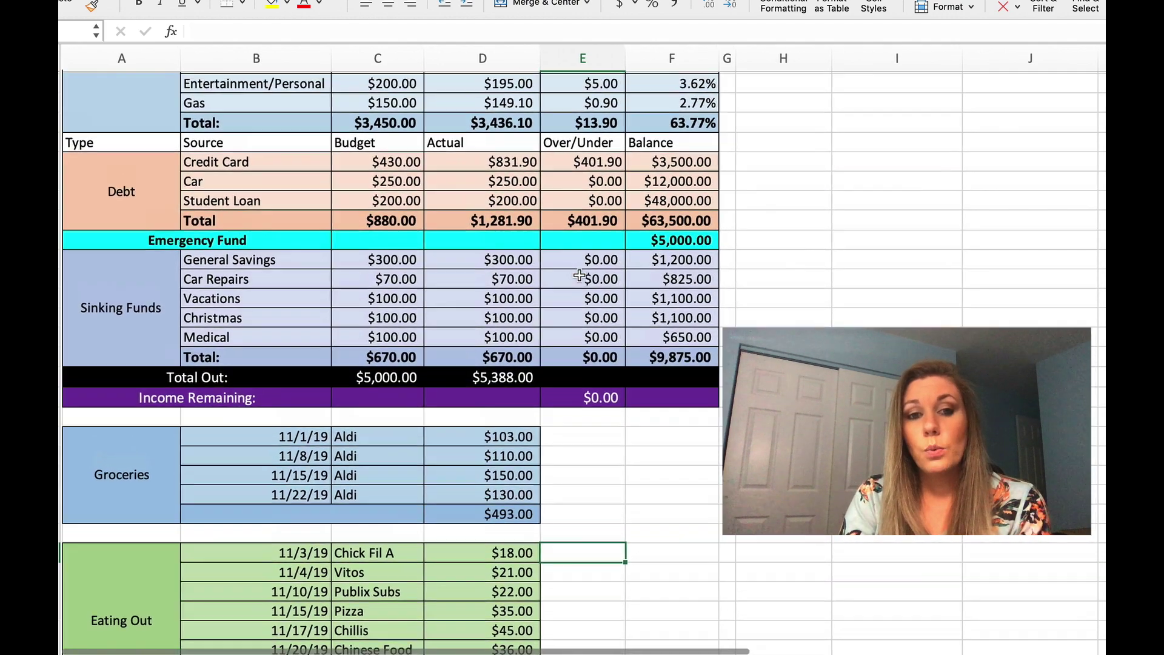
pyautogui.scroll(2, 580, 276)
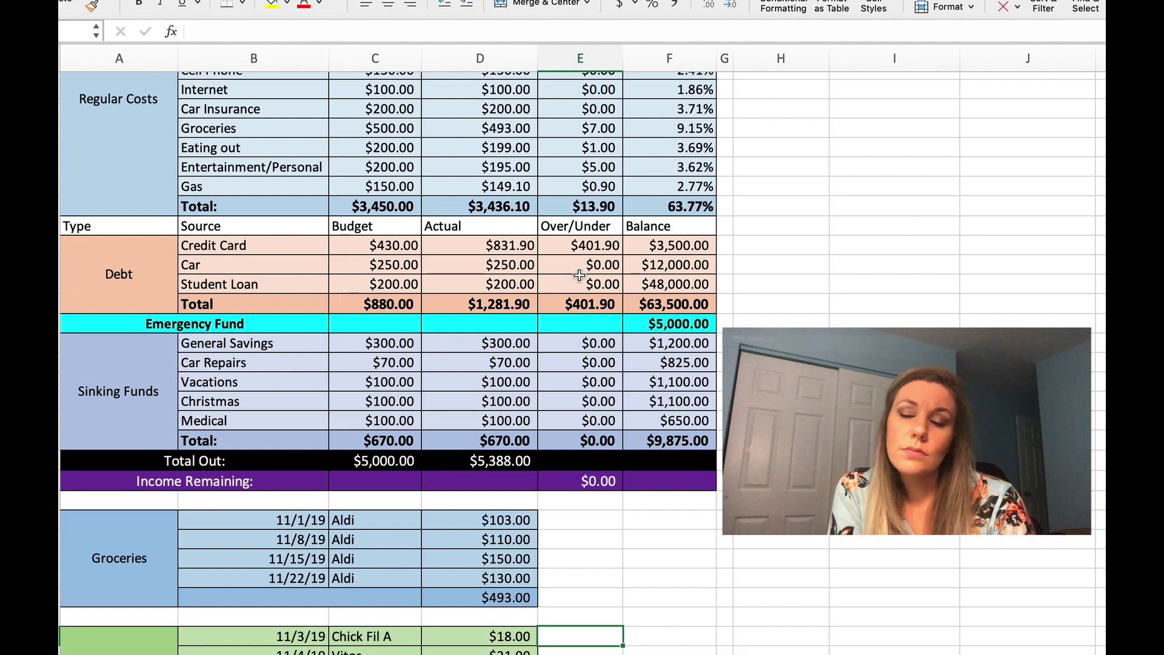
pyautogui.scroll(-2, 579, 275)
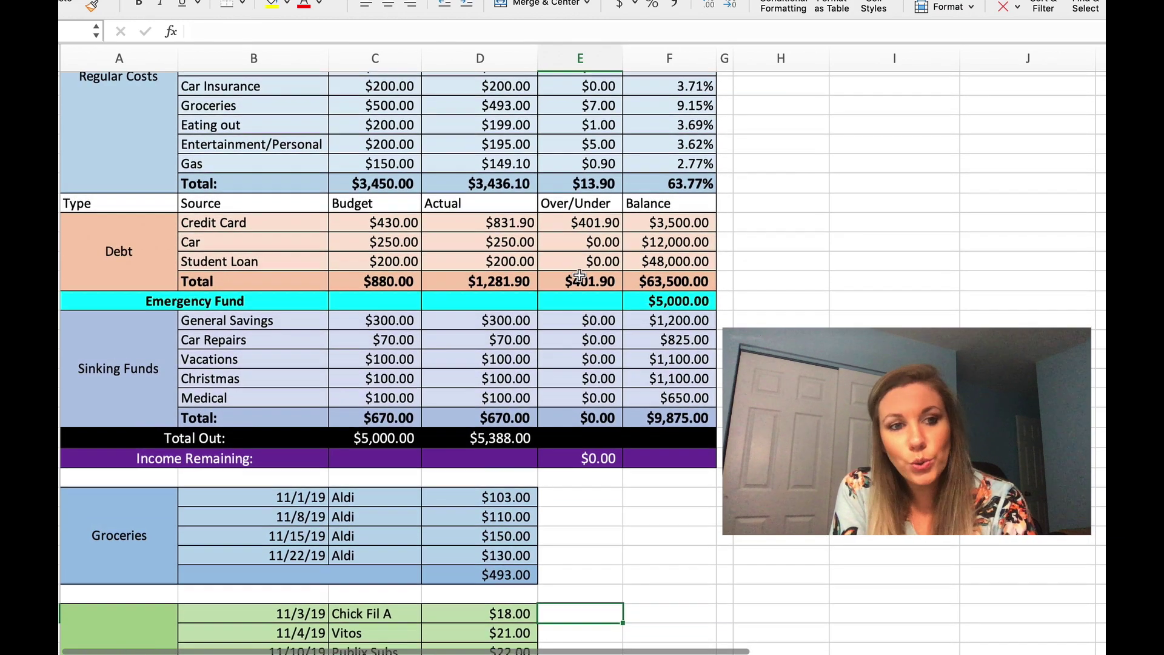
pyautogui.scroll(-10, 579, 275)
pyautogui.scroll(-4, 580, 275)
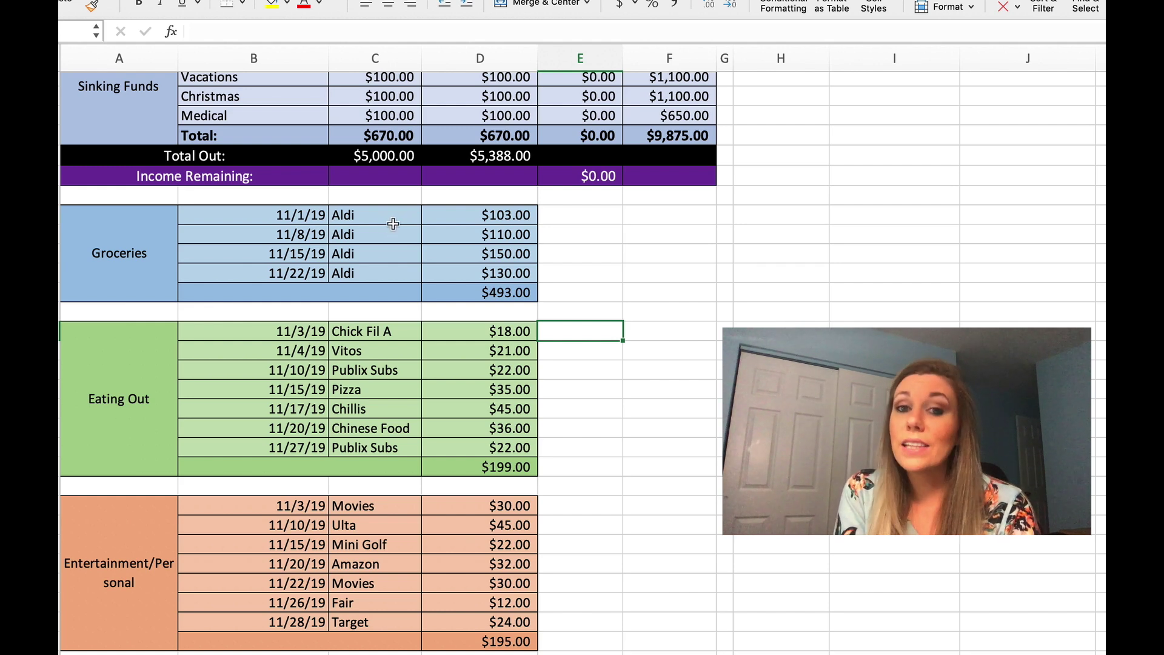
pyautogui.scroll(-3, 393, 224)
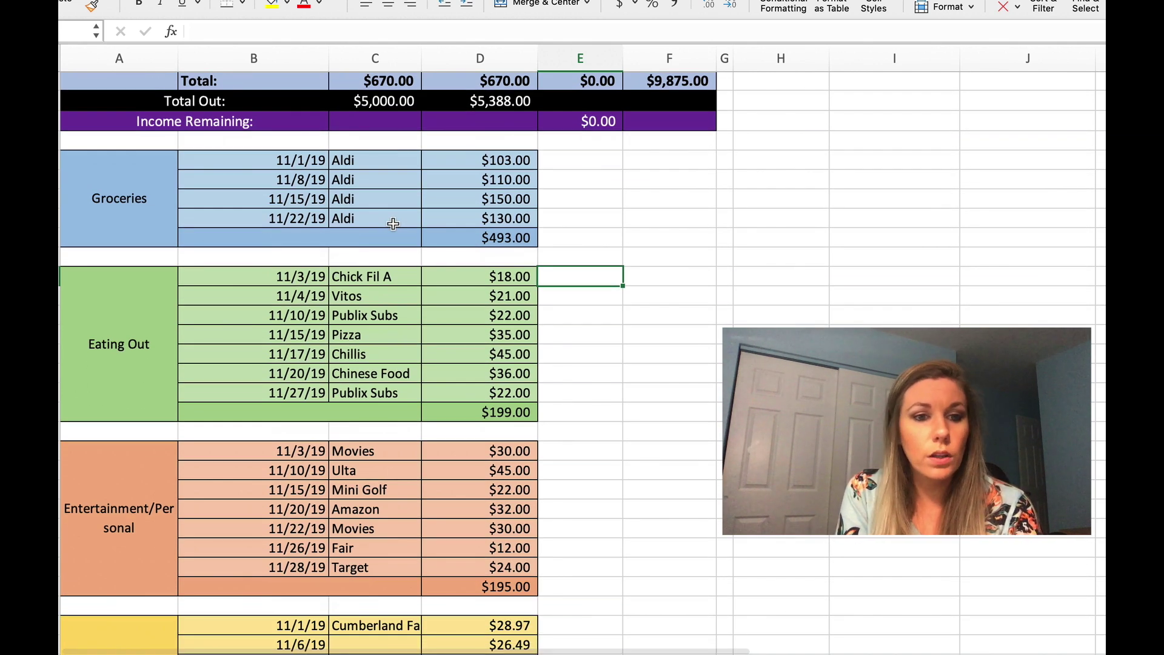
# Inspect the itemized Groceries total formula and the budget, actual and over/under cells for Groceries in Regular Costs
pyautogui.click(456, 243)
pyautogui.scroll(1, 457, 246)
pyautogui.scroll(10, 456, 245)
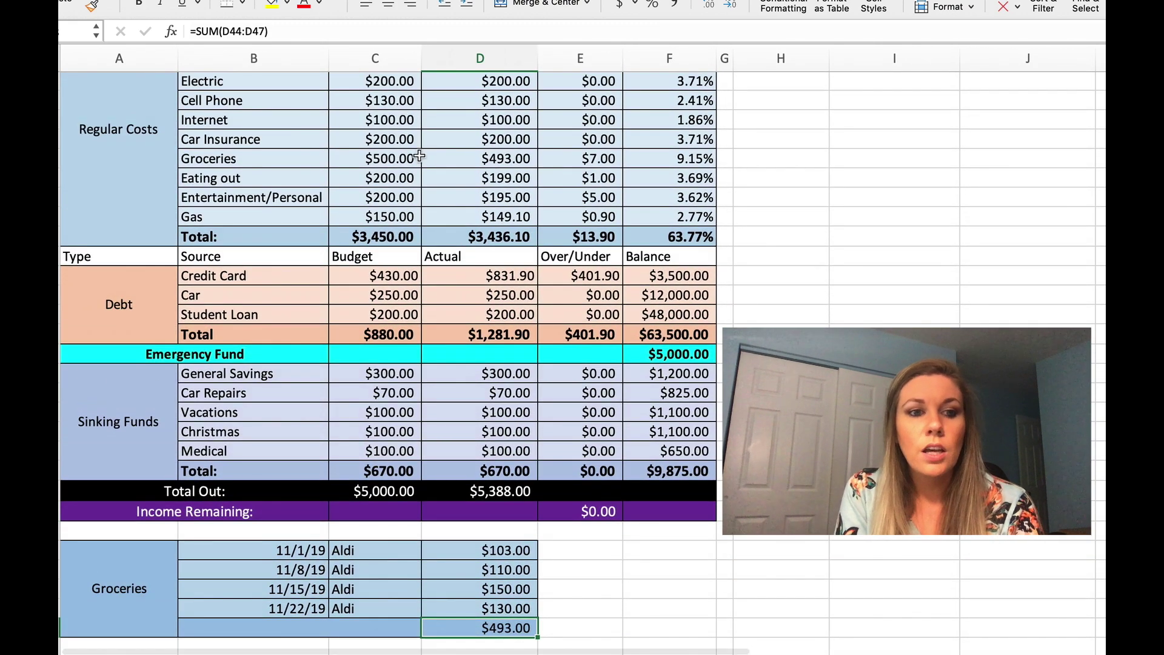
pyautogui.click(418, 157)
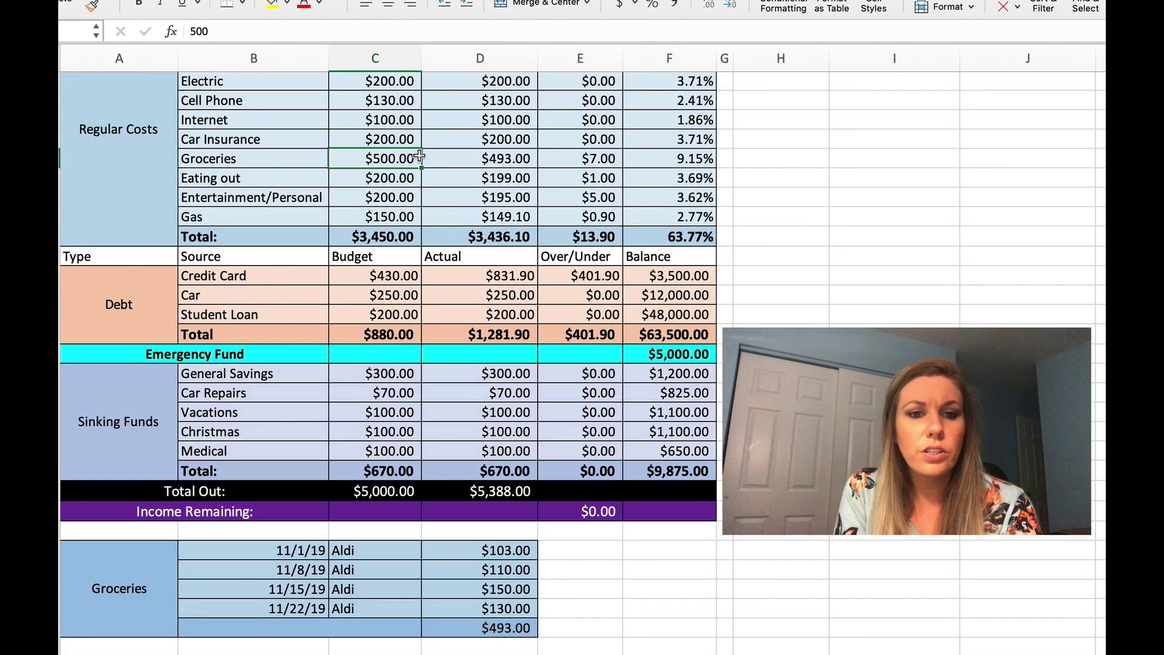
pyautogui.click(444, 158)
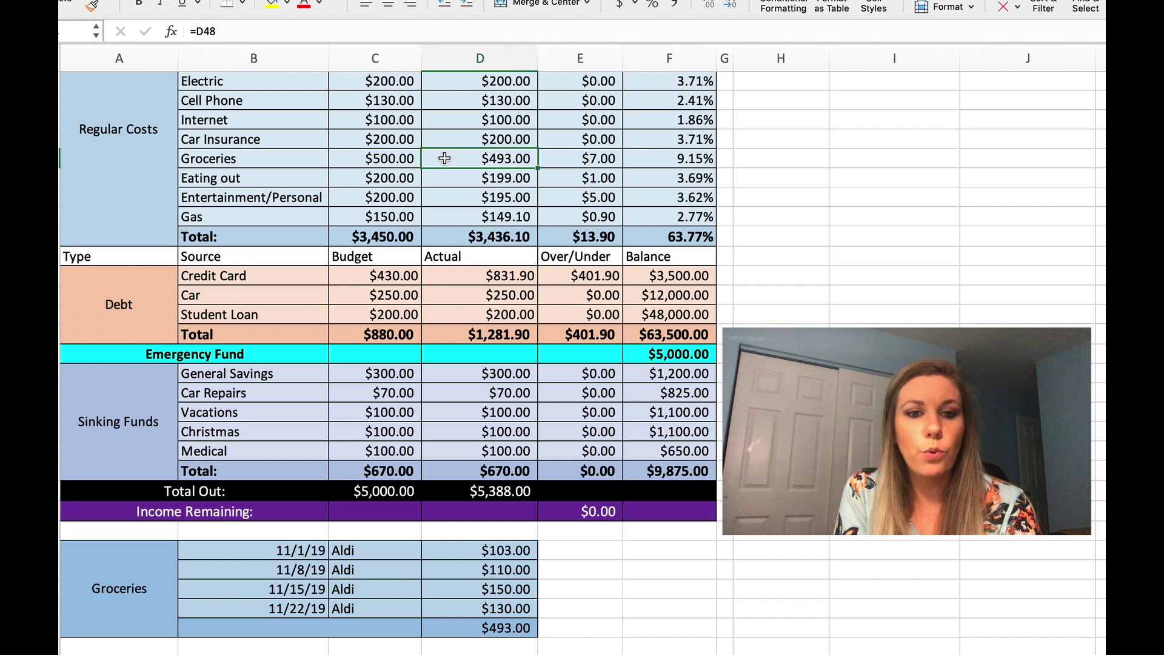
pyautogui.click(581, 165)
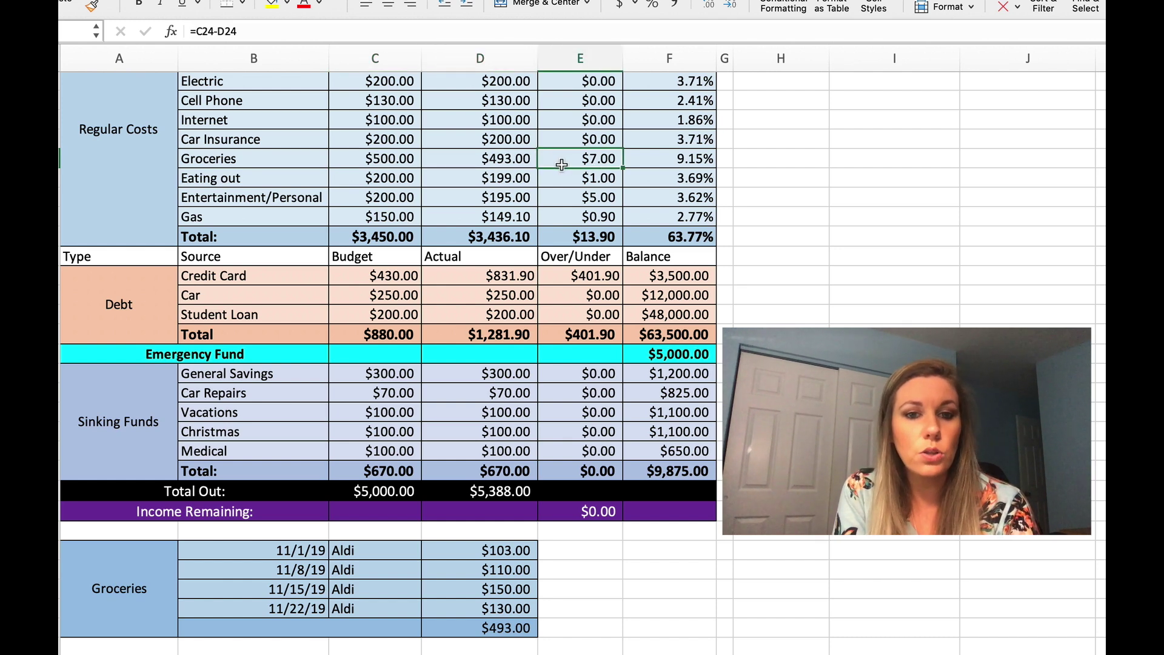
# Inspect the Chillis amount and the total formula in the itemized Eating Out table
pyautogui.scroll(-8, 562, 164)
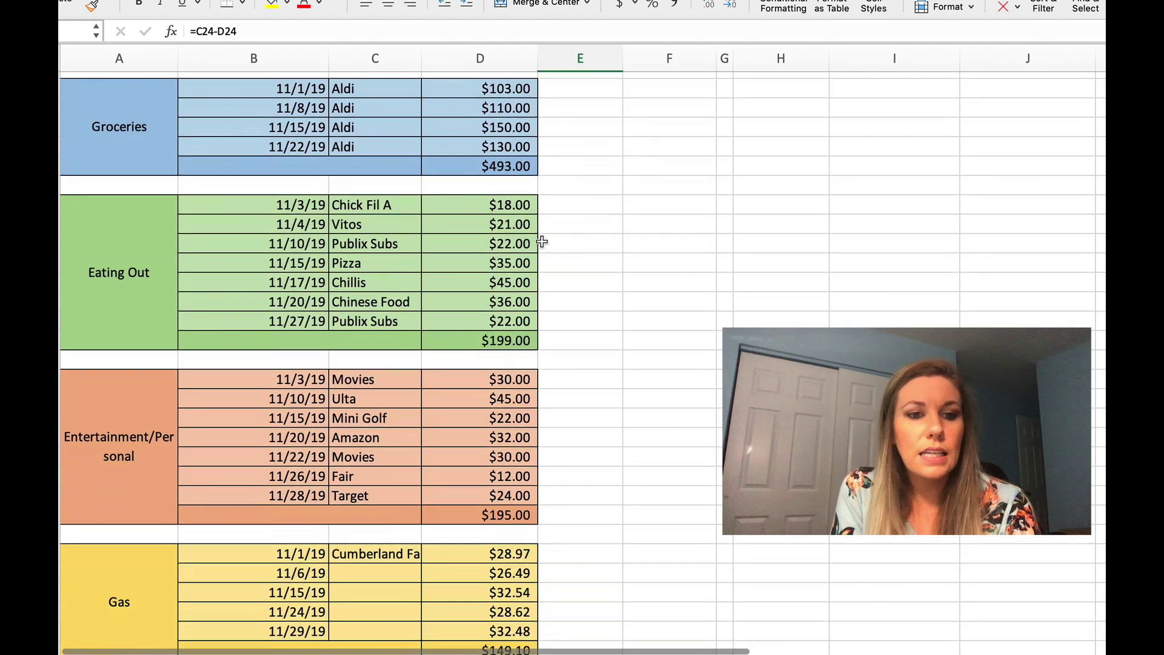
pyautogui.scroll(-2, 541, 218)
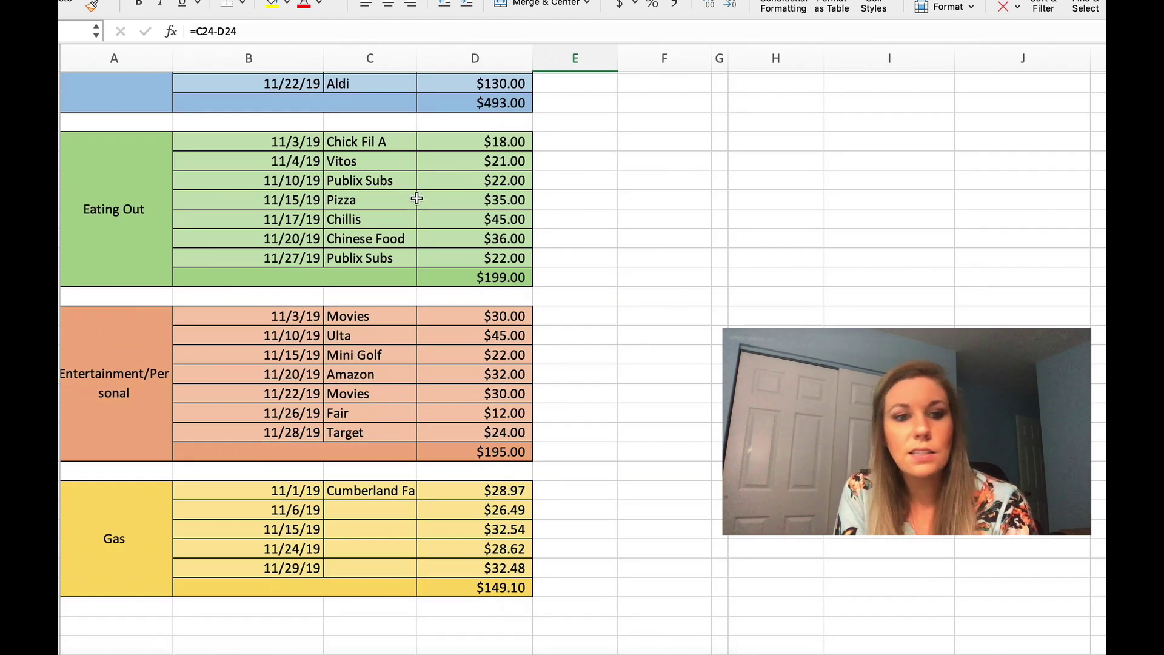
pyautogui.click(439, 212)
pyautogui.moveTo(439, 210); pyautogui.dragTo(439, 229)
pyautogui.click(768, 194)
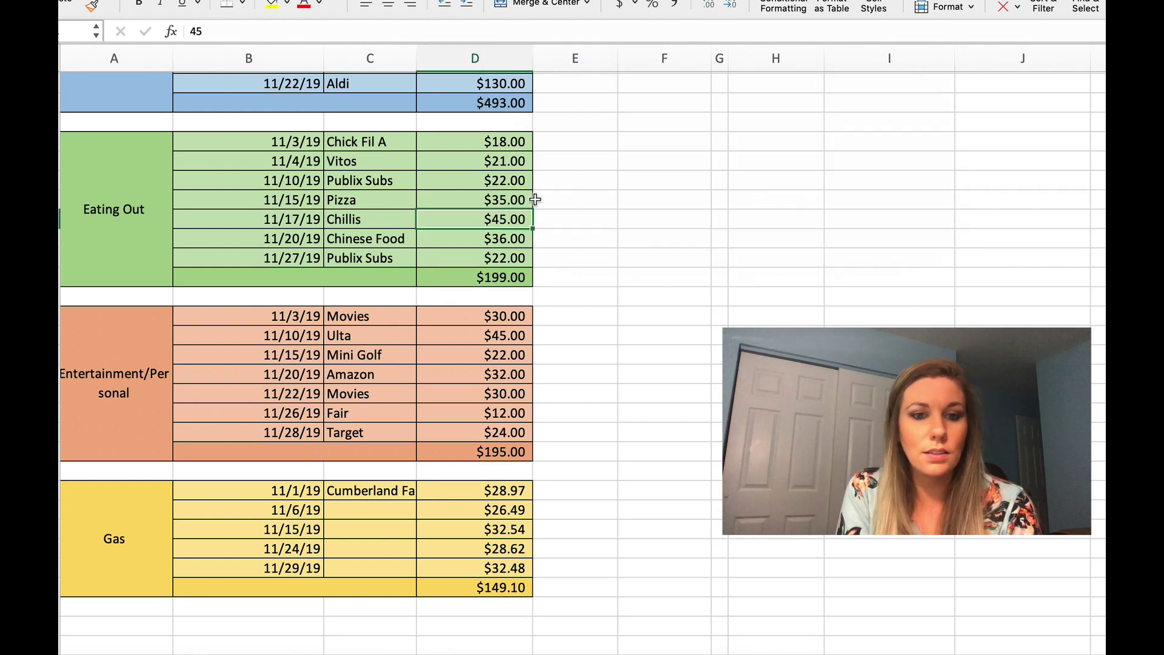
pyautogui.click(476, 272)
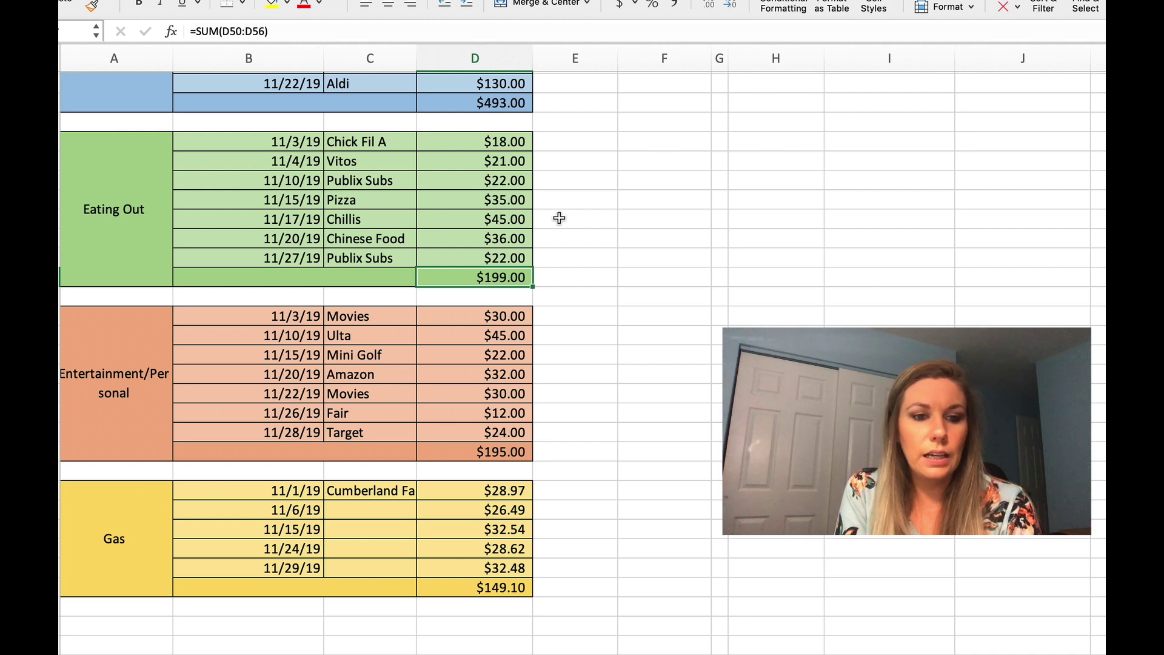
# Copy Cumberland Farms from the 11/1/19 Gas entry into the Gas entries dated 11/6/19, 11/15/19, 11/24/19 and 11/29/19
pyautogui.scroll(-5, 559, 218)
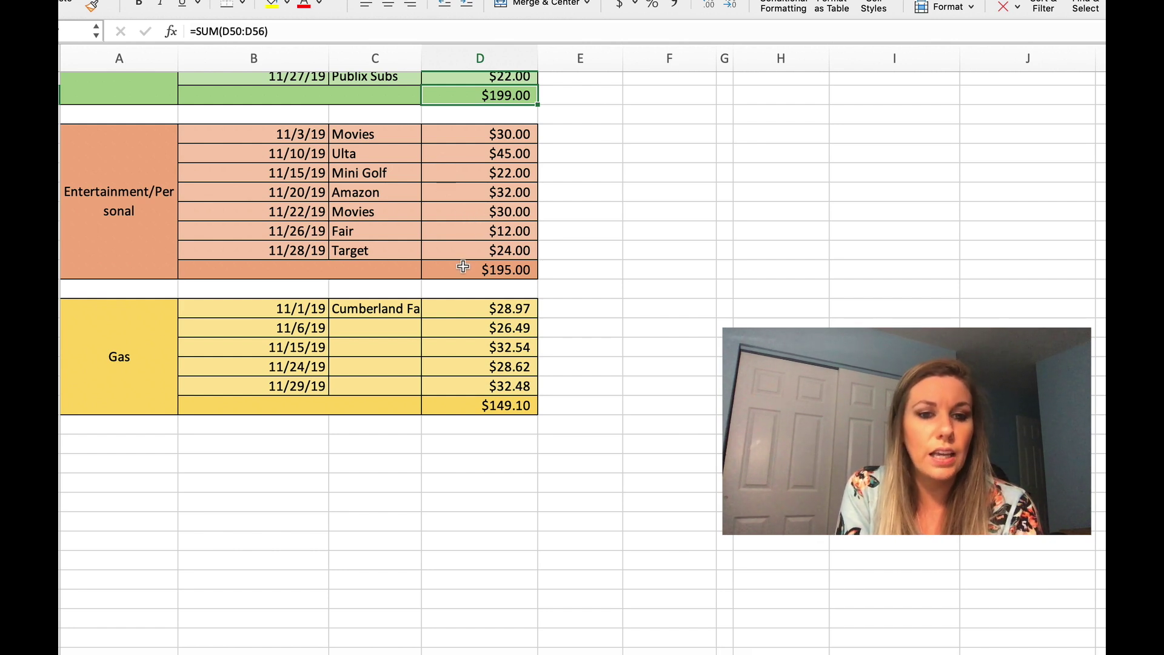
pyautogui.scroll(-3, 456, 253)
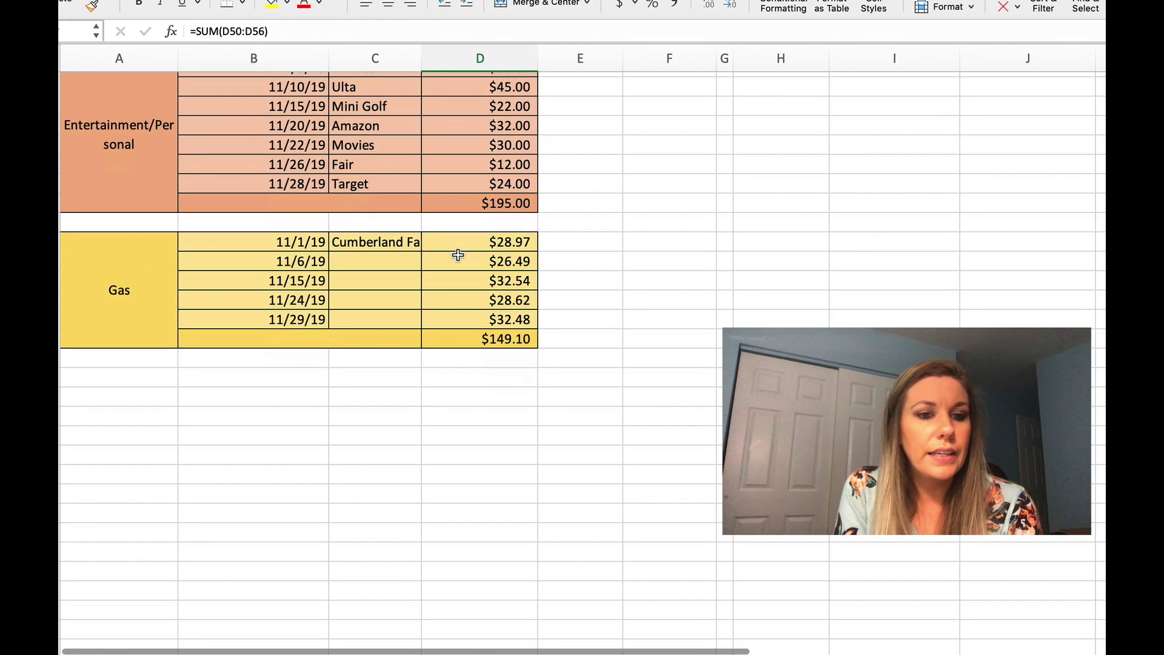
pyautogui.click(398, 243)
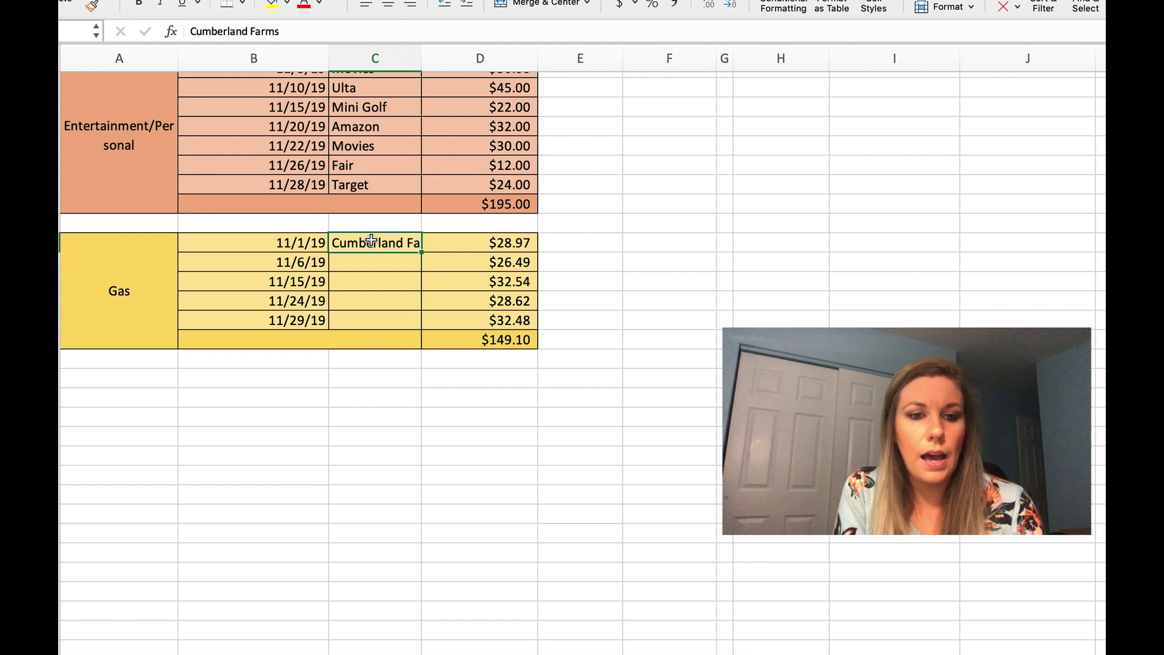
pyautogui.moveTo(421, 251); pyautogui.dragTo(414, 243)
pyautogui.press('super+c')
pyautogui.click(408, 260)
pyautogui.press('super+v')
pyautogui.click(397, 282)
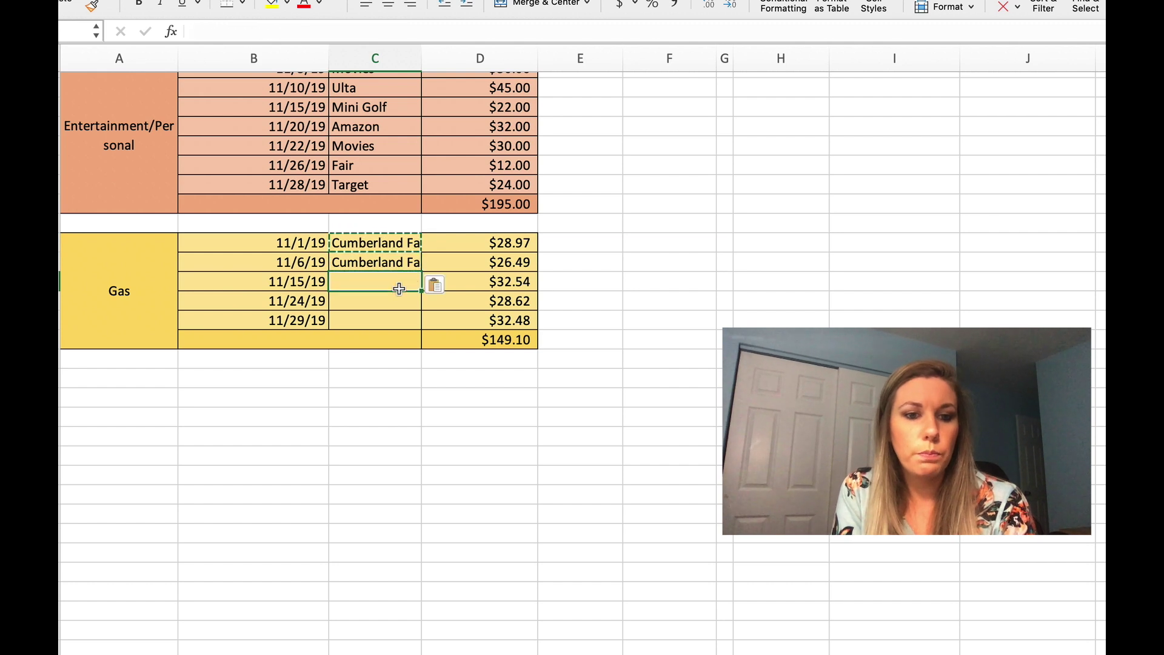
pyautogui.press('super+v')
pyautogui.click(394, 303)
pyautogui.press('super+v')
pyautogui.click(391, 318)
pyautogui.press('super+v')
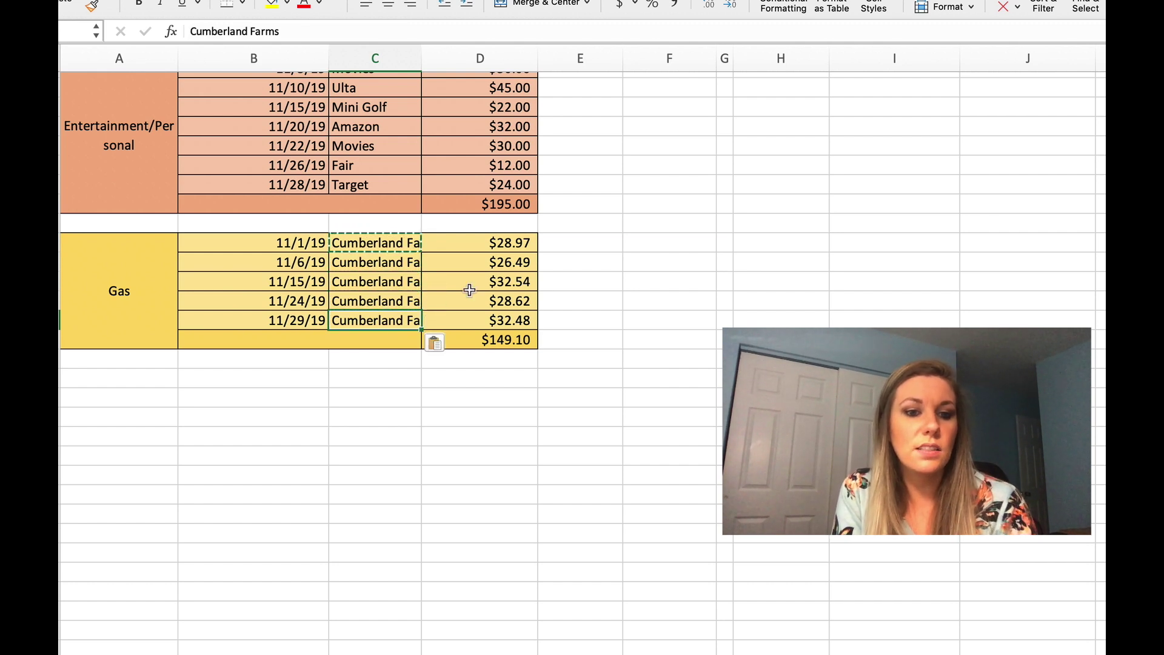
pyautogui.click(584, 277)
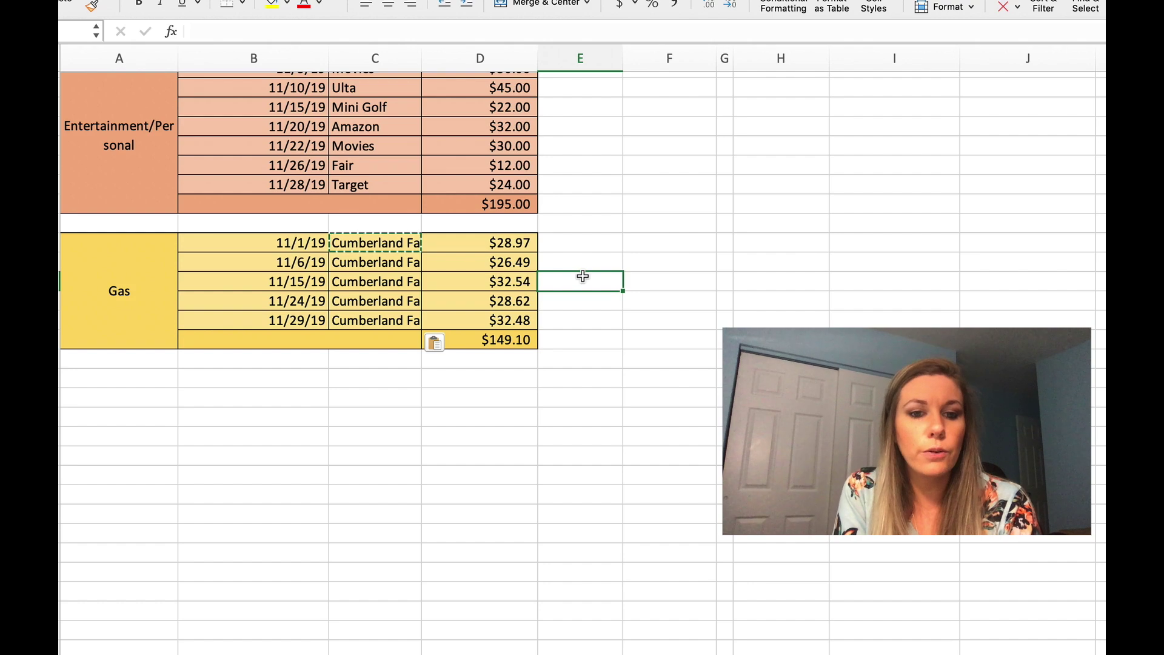
# Inspect the formulas behind the actual Regular Costs total and the Income Remaining amount
pyautogui.scroll(20, 552, 330)
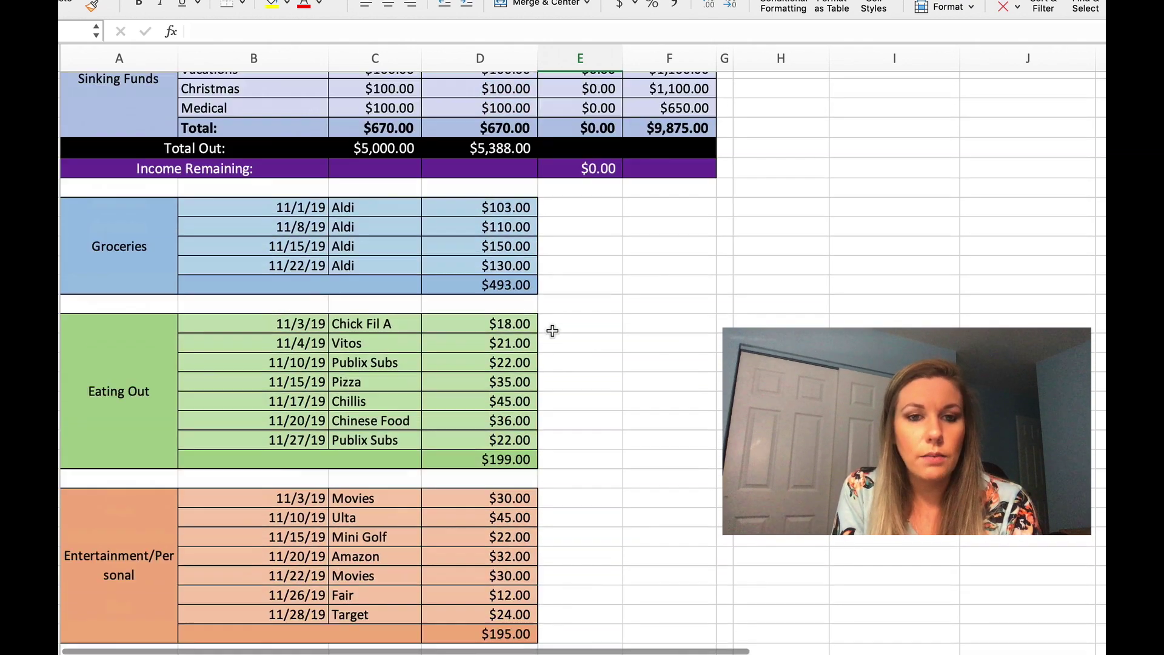
pyautogui.scroll(-10, 553, 329)
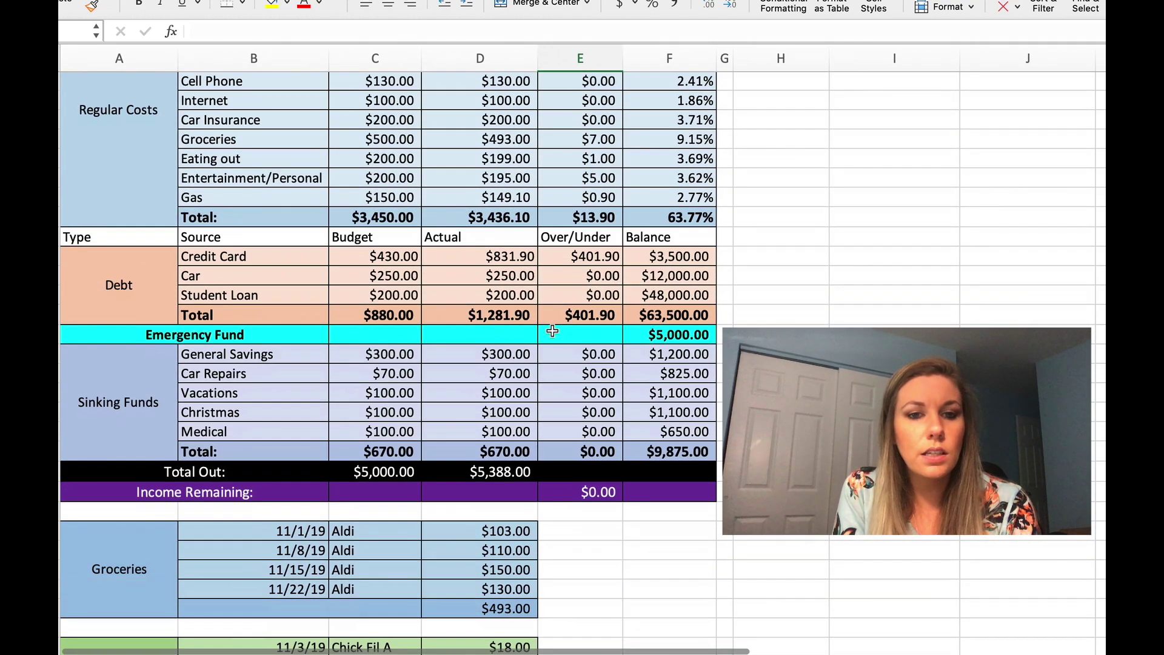
pyautogui.click(567, 218)
pyautogui.click(504, 214)
pyautogui.scroll(-5, 504, 214)
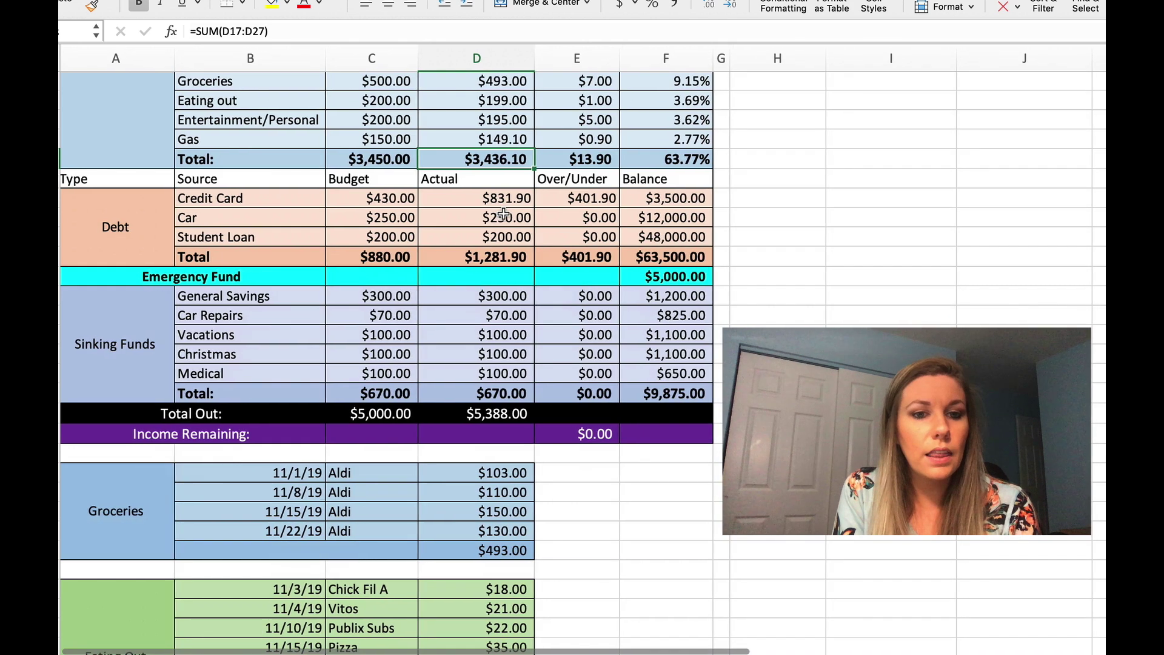
pyautogui.scroll(1, 504, 214)
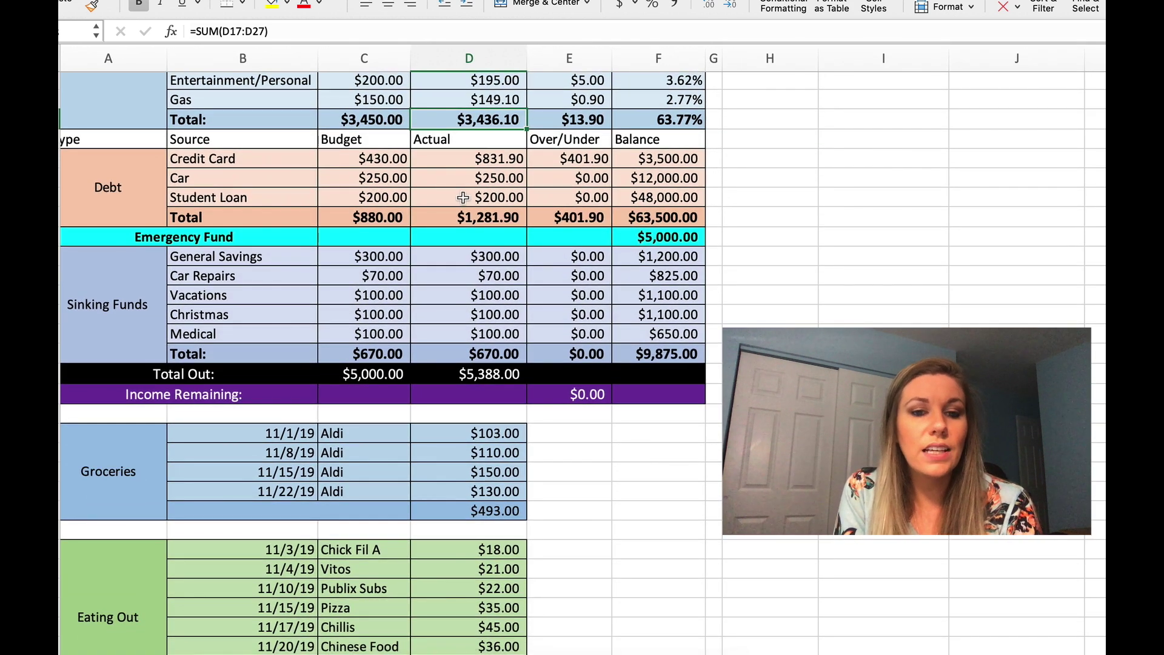
pyautogui.click(585, 401)
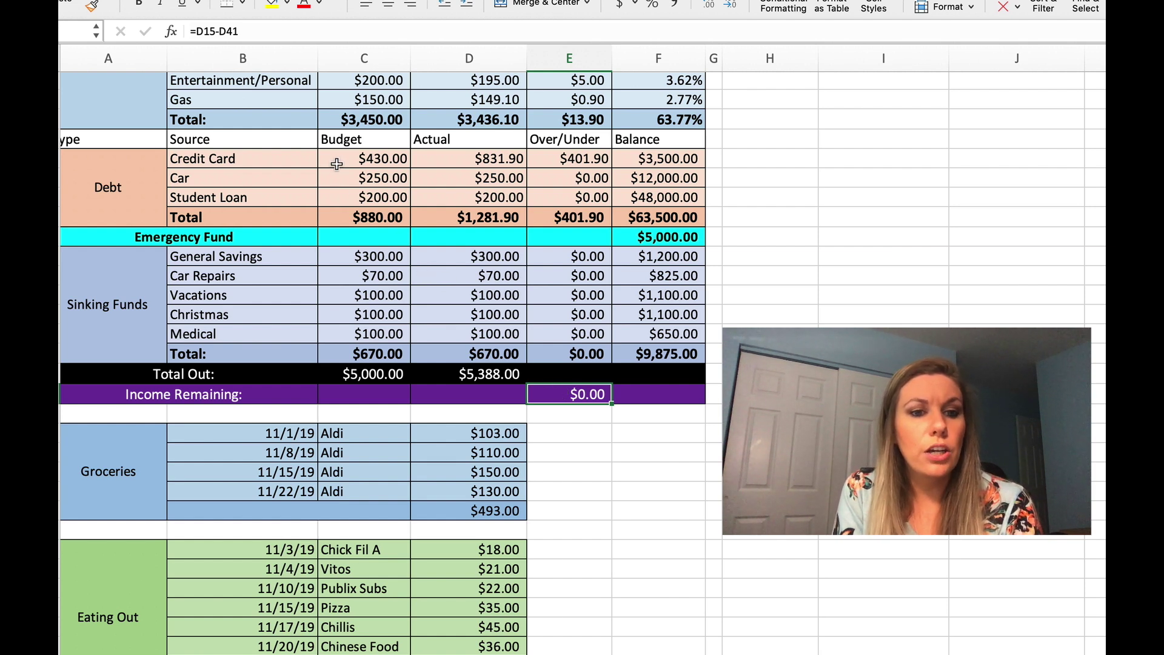
# Check the budgeted Student Loan, Car and Credit Card amounts in the Debt section
pyautogui.click(333, 195)
pyautogui.click(333, 179)
pyautogui.click(334, 160)
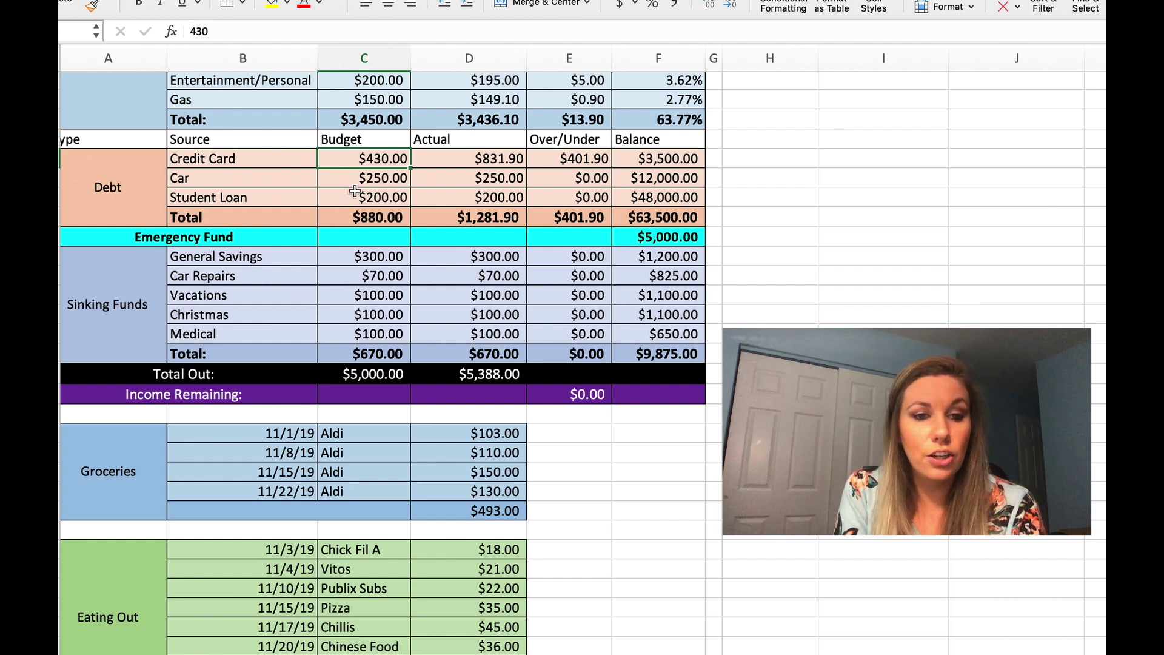
# Compare the Credit Card actual payment with its budget and inspect the Car balance and total balance formula in Debt
pyautogui.click(451, 159)
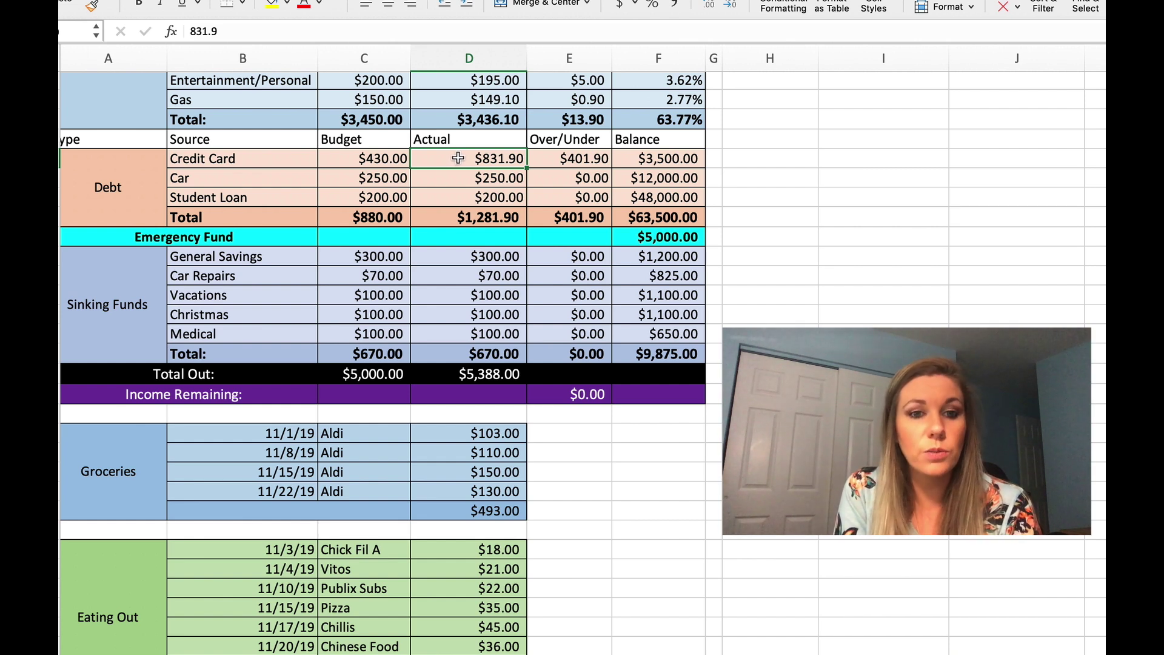
pyautogui.click(402, 164)
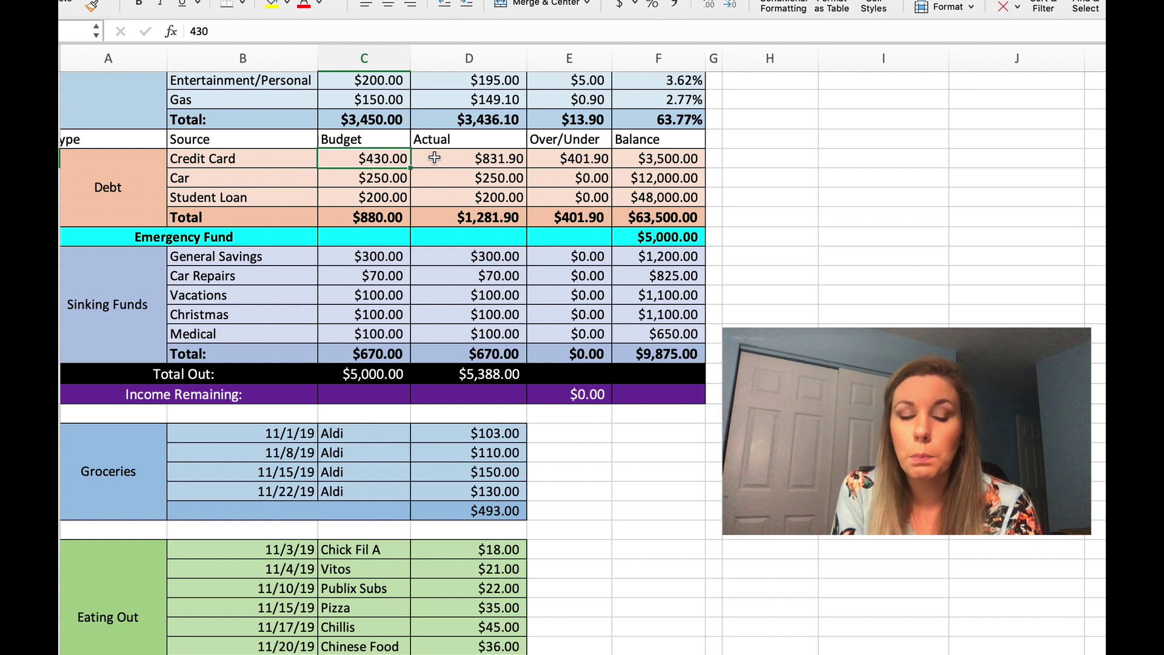
pyautogui.click(432, 159)
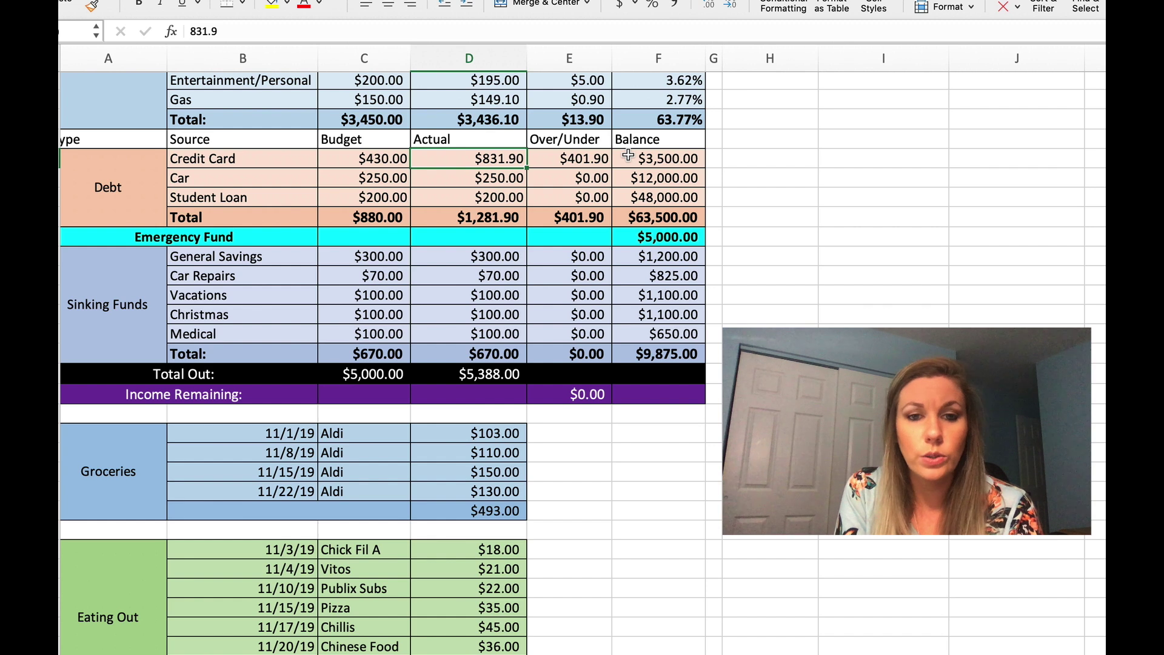
pyautogui.click(616, 182)
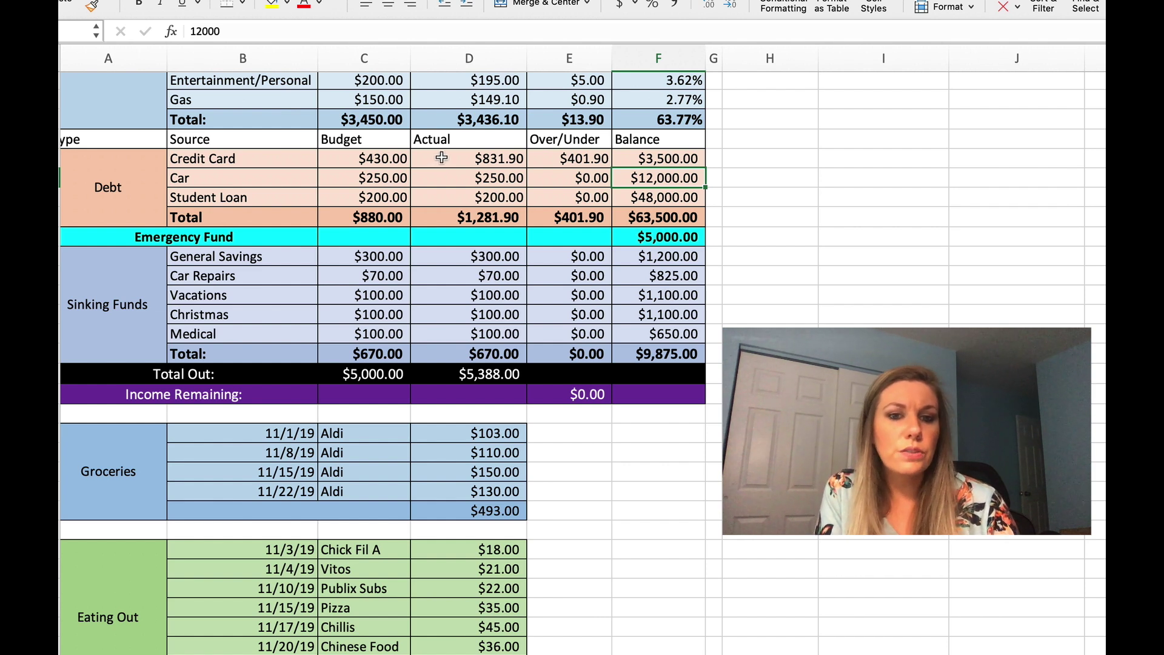
pyautogui.click(622, 221)
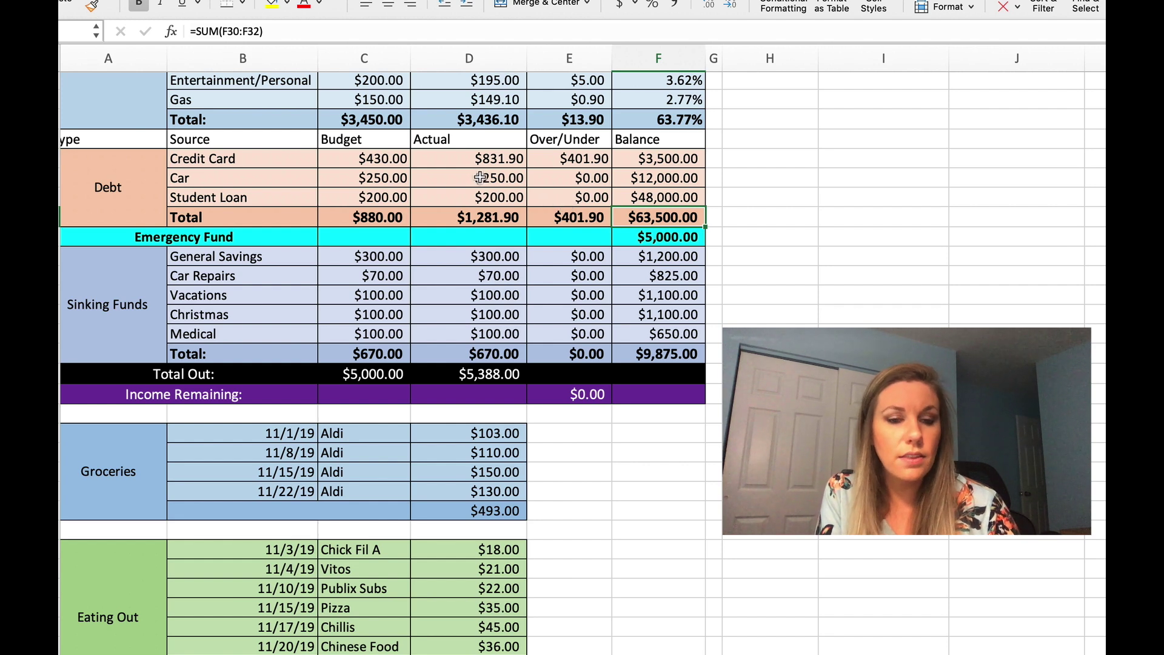
# Review the Emergency Fund row, the actual General Savings amount and the Sinking Funds balance total formula
pyautogui.scroll(-5, 479, 175)
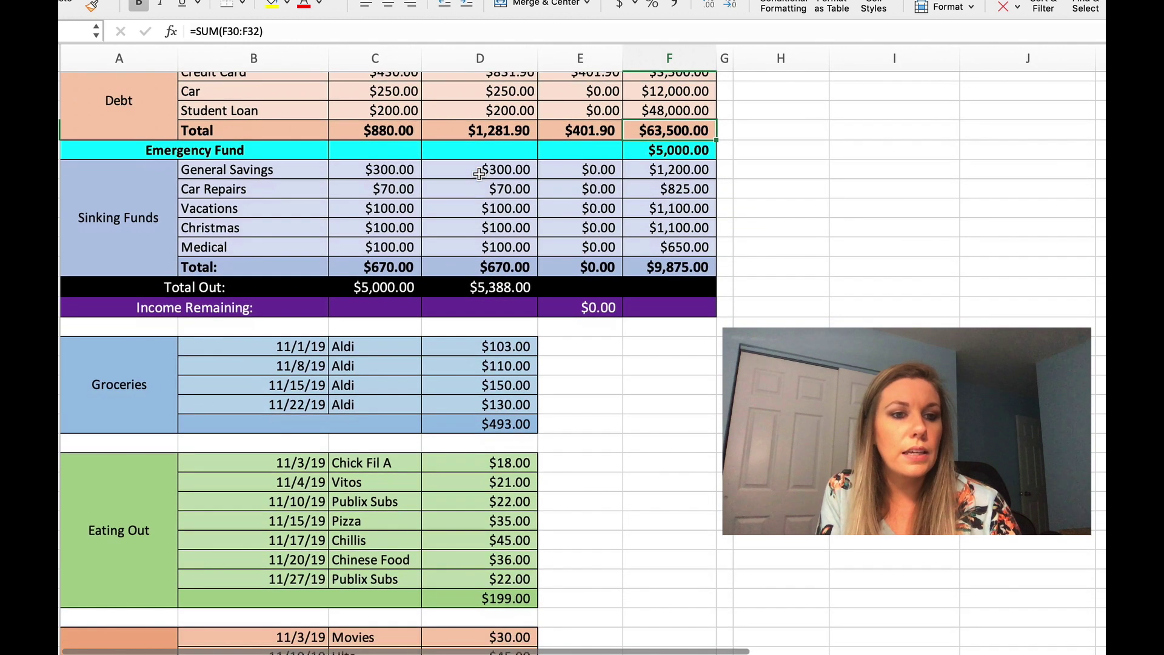
pyautogui.click(480, 143)
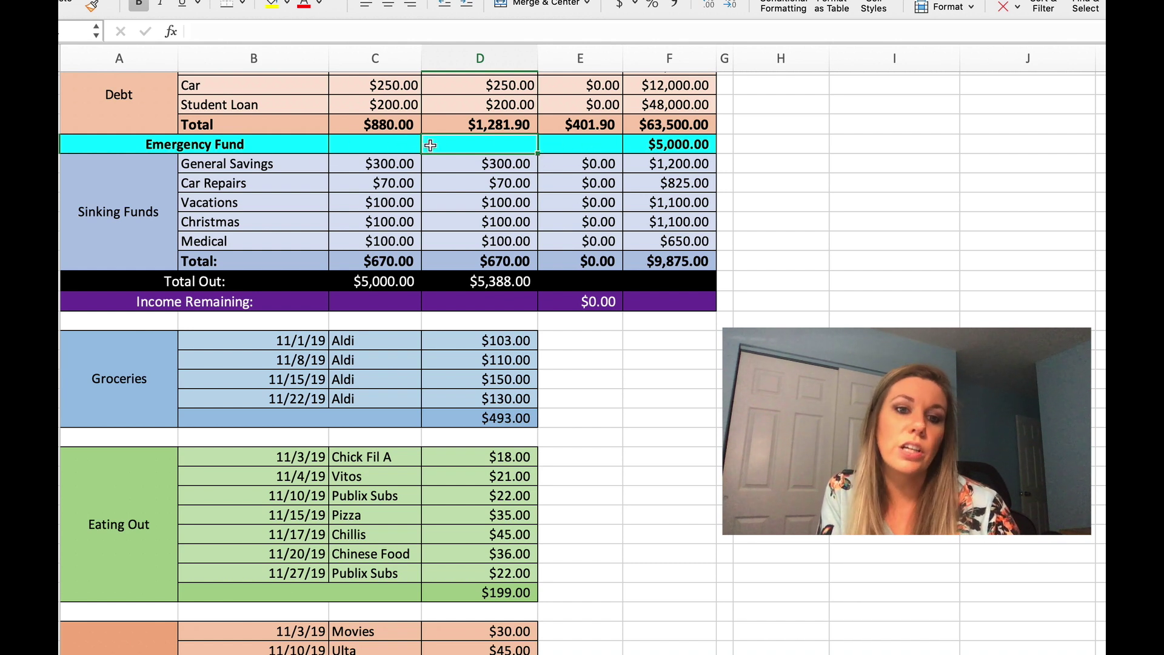
pyautogui.scroll(-1, 439, 143)
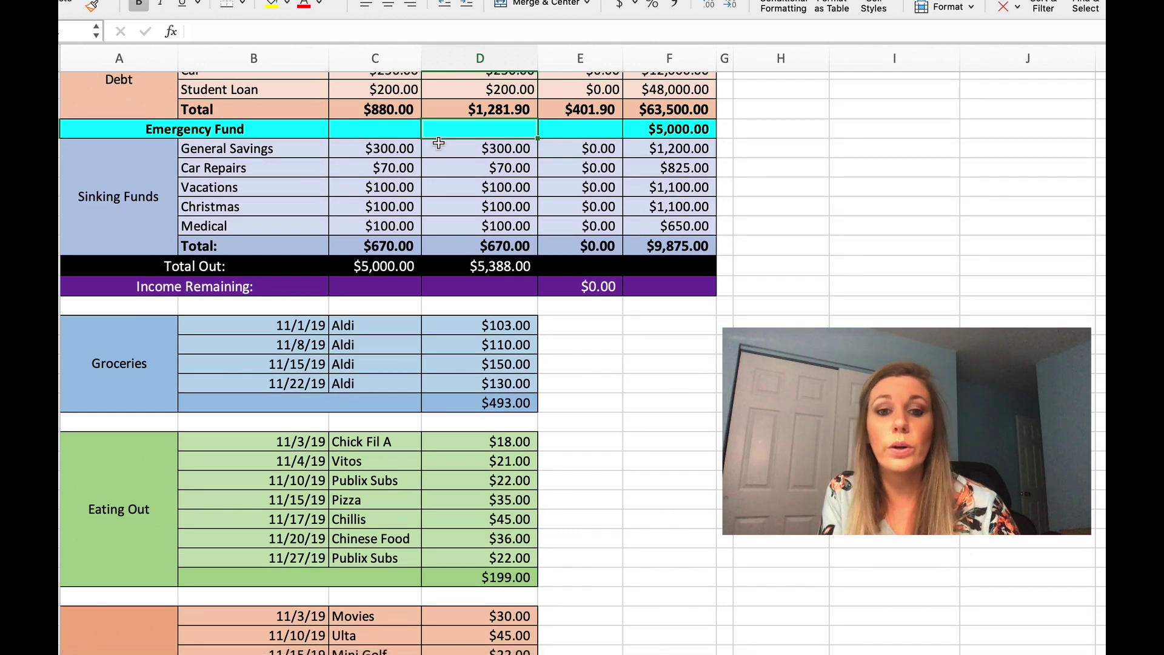
pyautogui.click(439, 144)
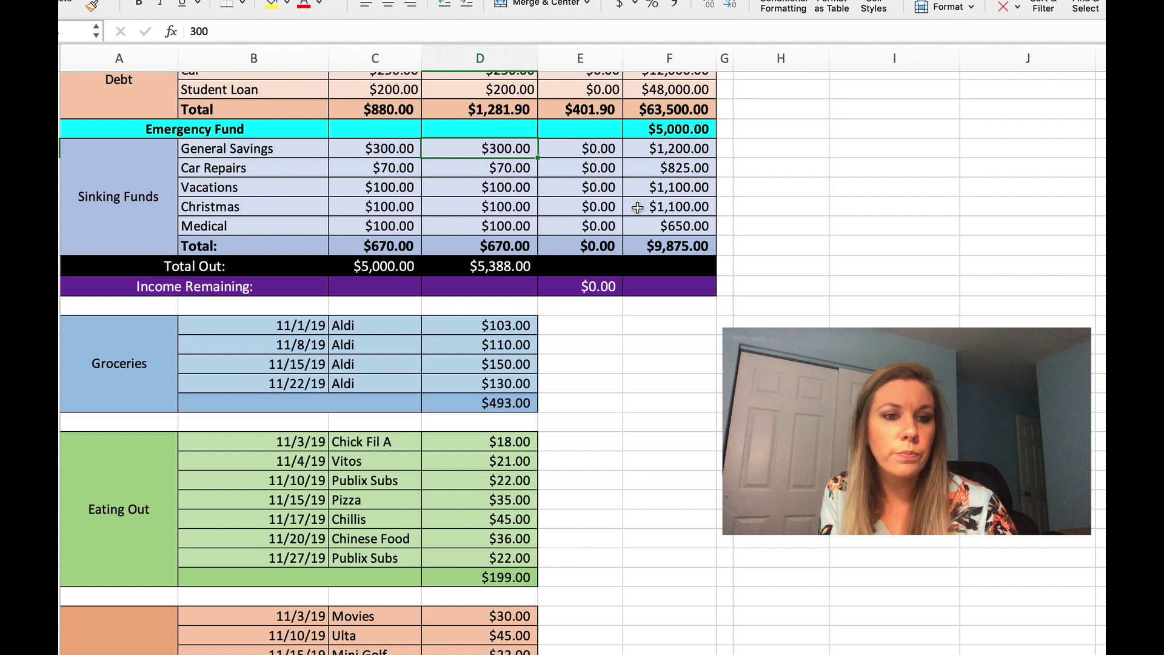
pyautogui.click(638, 243)
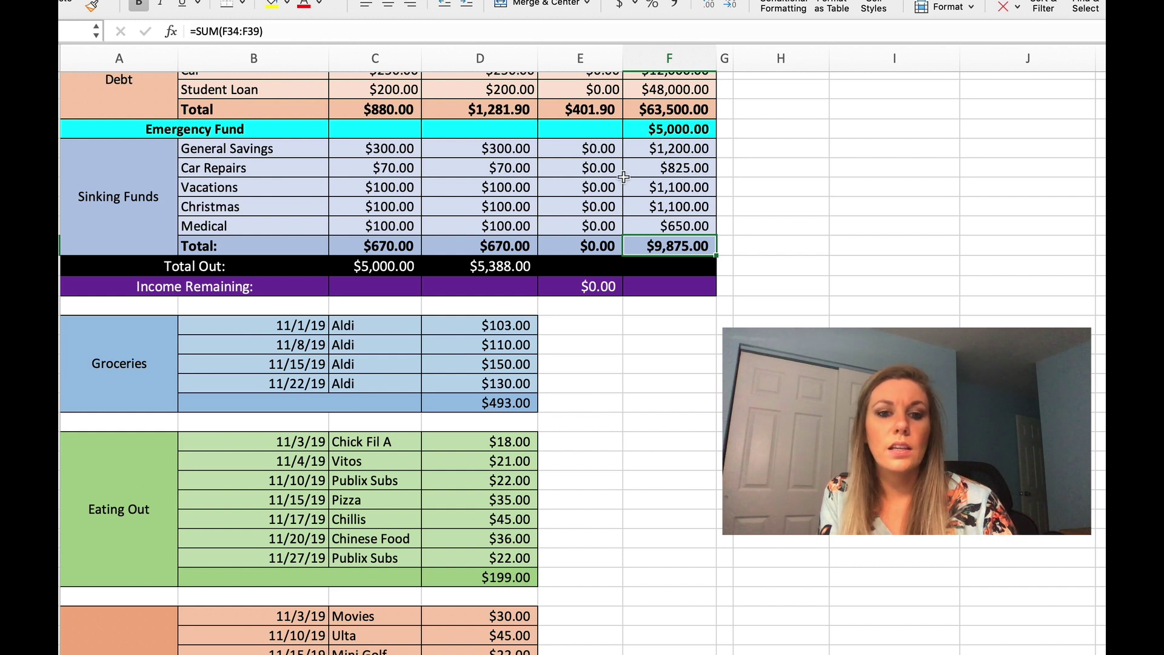
# Inspect the Income Remaining formula and review the full budget from the Income section through Regular Costs, Debt and Sinking Funds
pyautogui.click(568, 285)
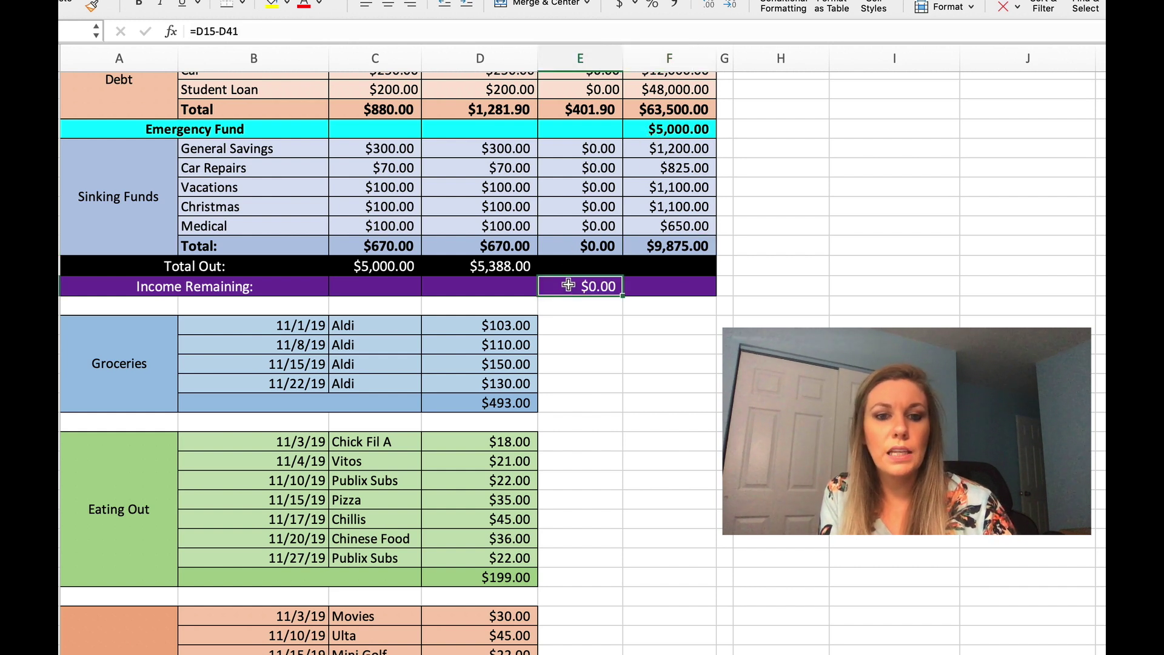
pyautogui.scroll(3, 568, 285)
pyautogui.hscroll(1, 568, 286)
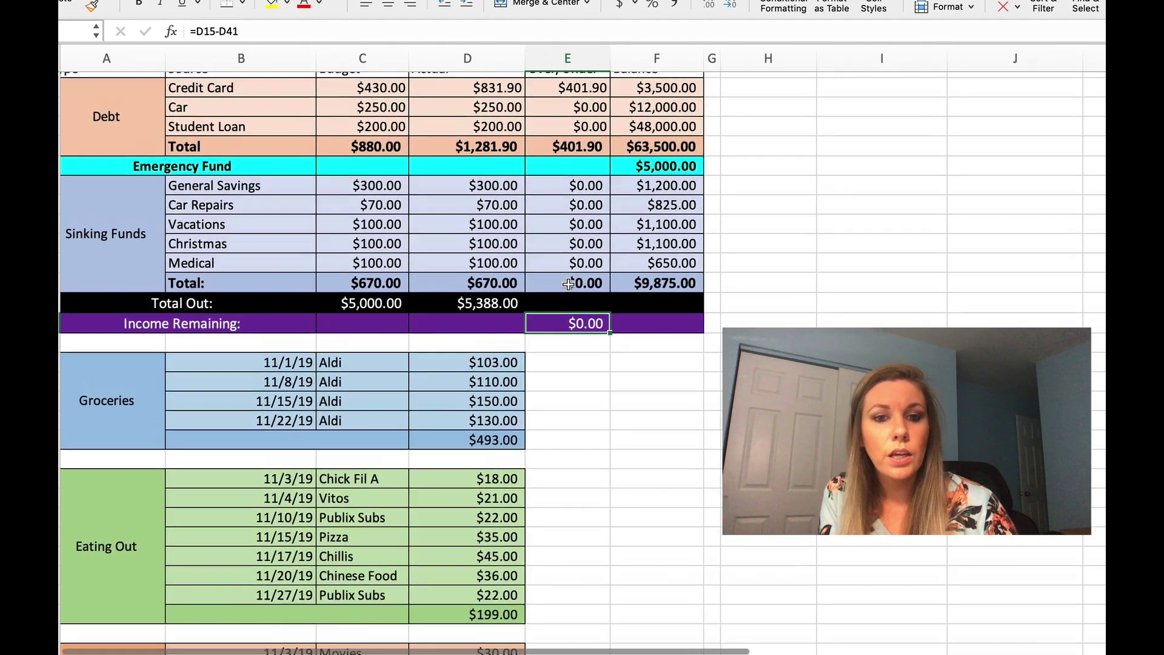
pyautogui.scroll(1, 568, 284)
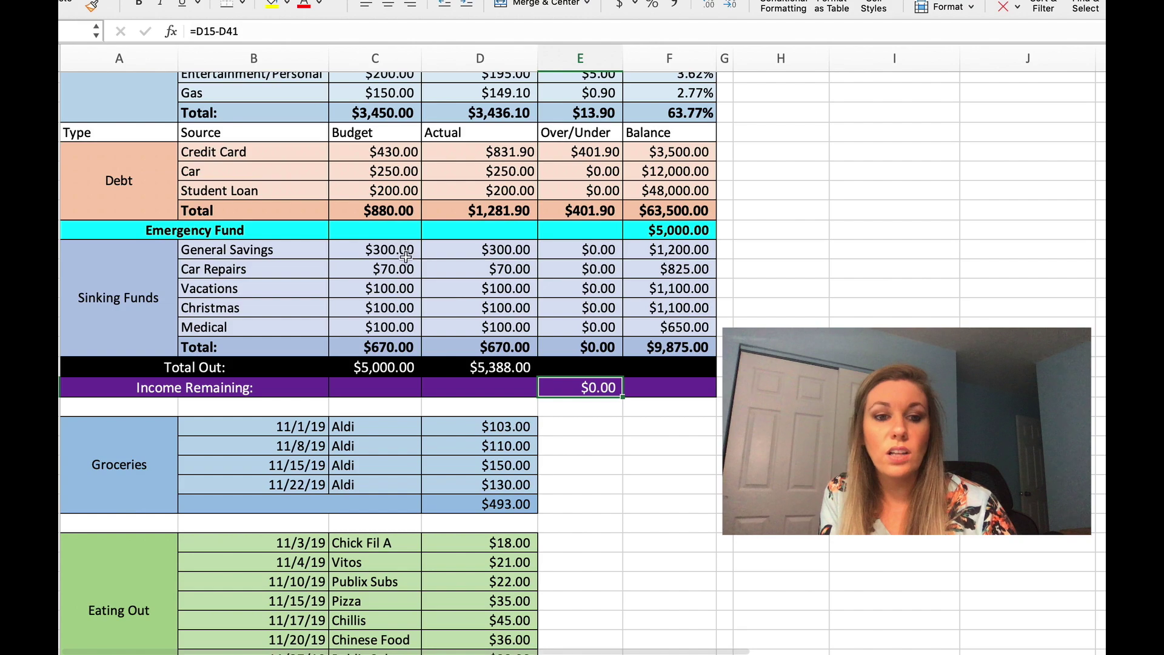
pyautogui.scroll(15, 452, 300)
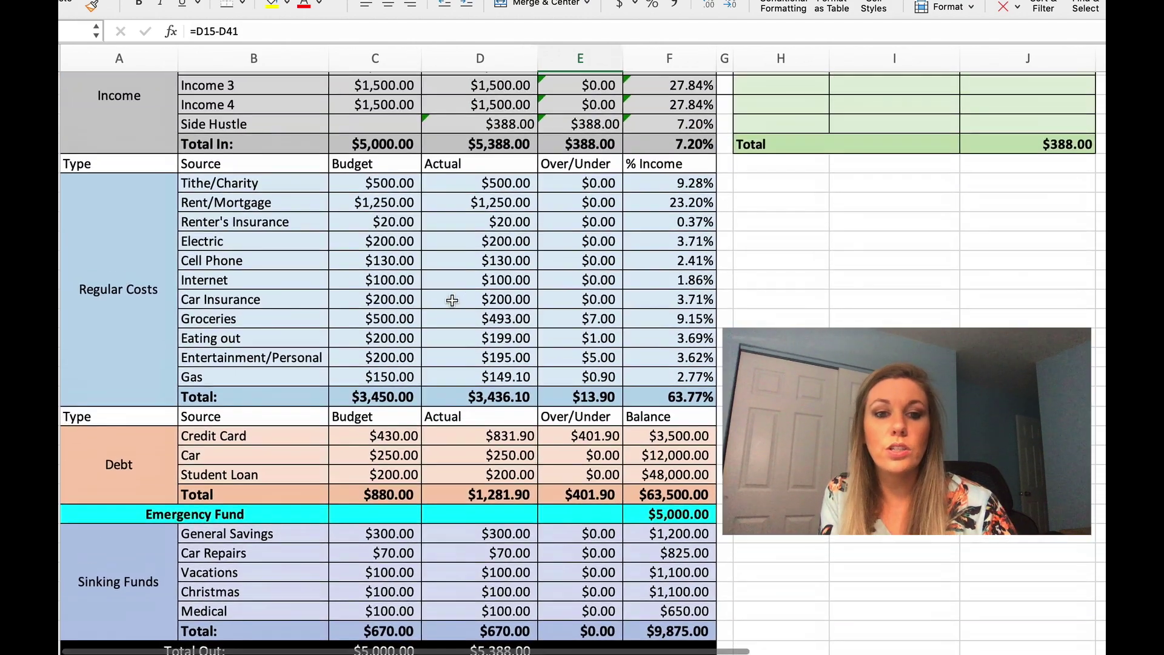
pyautogui.scroll(6, 452, 300)
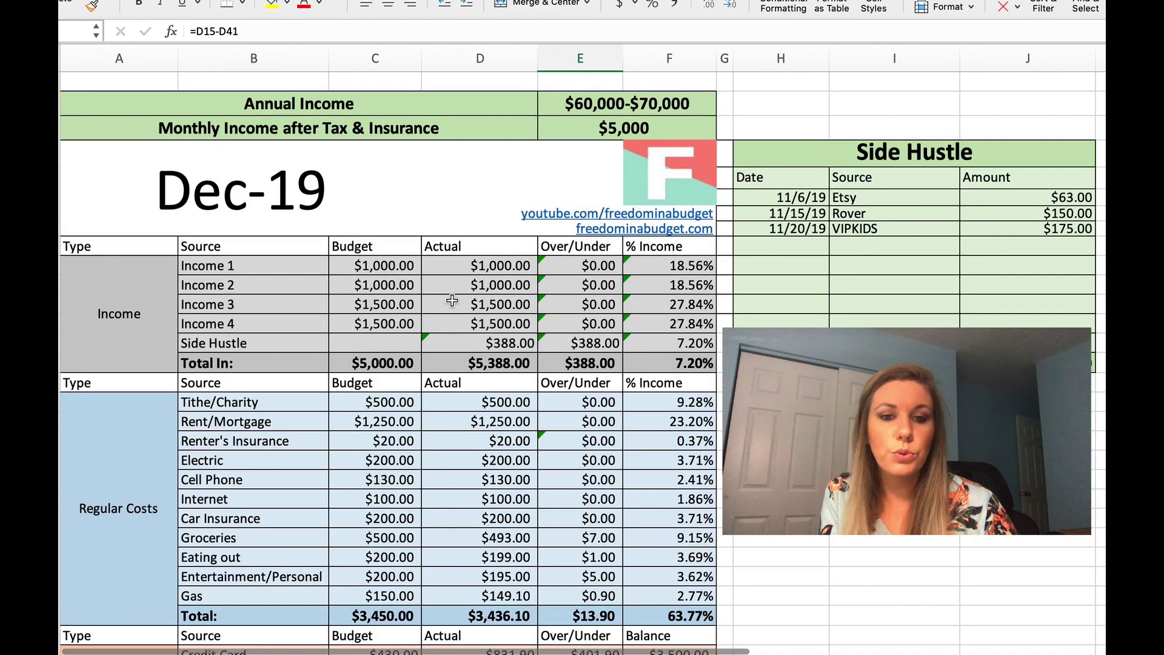
pyautogui.scroll(-7, 452, 300)
pyautogui.scroll(7, 448, 279)
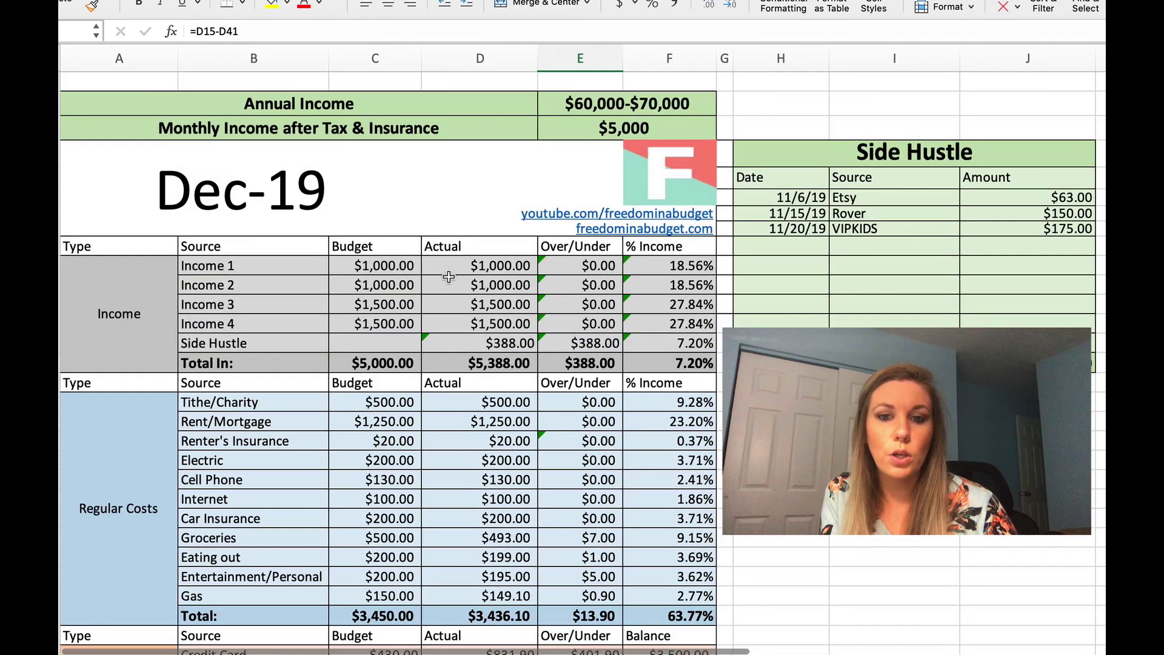
pyautogui.scroll(-19, 448, 277)
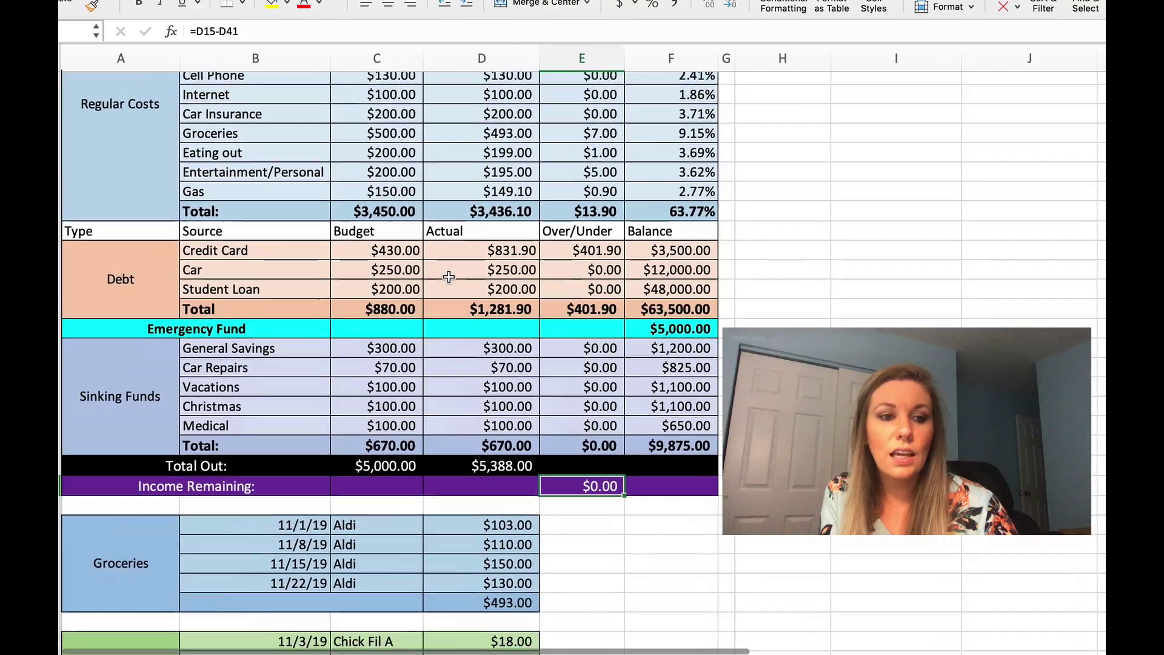
pyautogui.scroll(9, 449, 277)
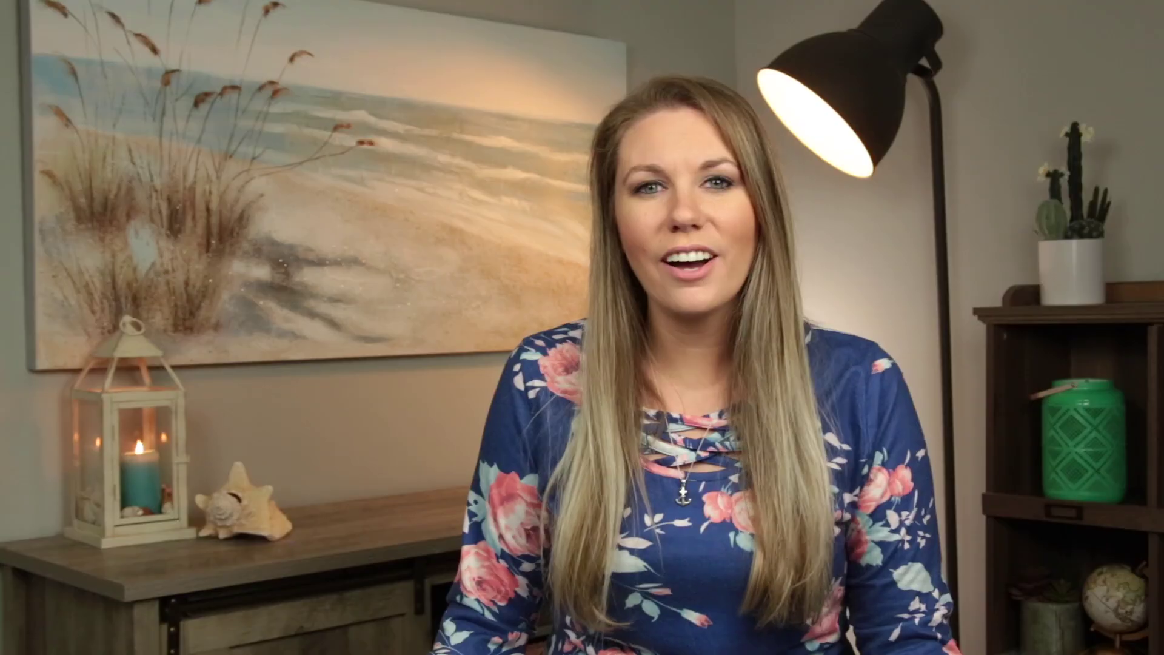